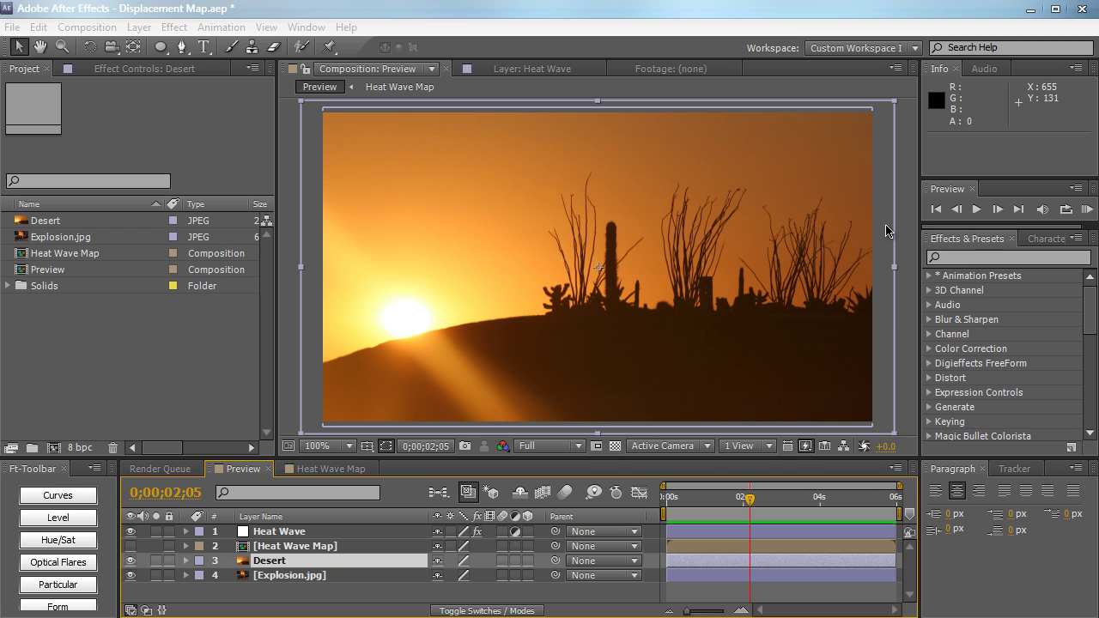
# RAM-preview the heat wave, then hide the Desert layer to reveal the explosion image
pyautogui.click(1087, 210)
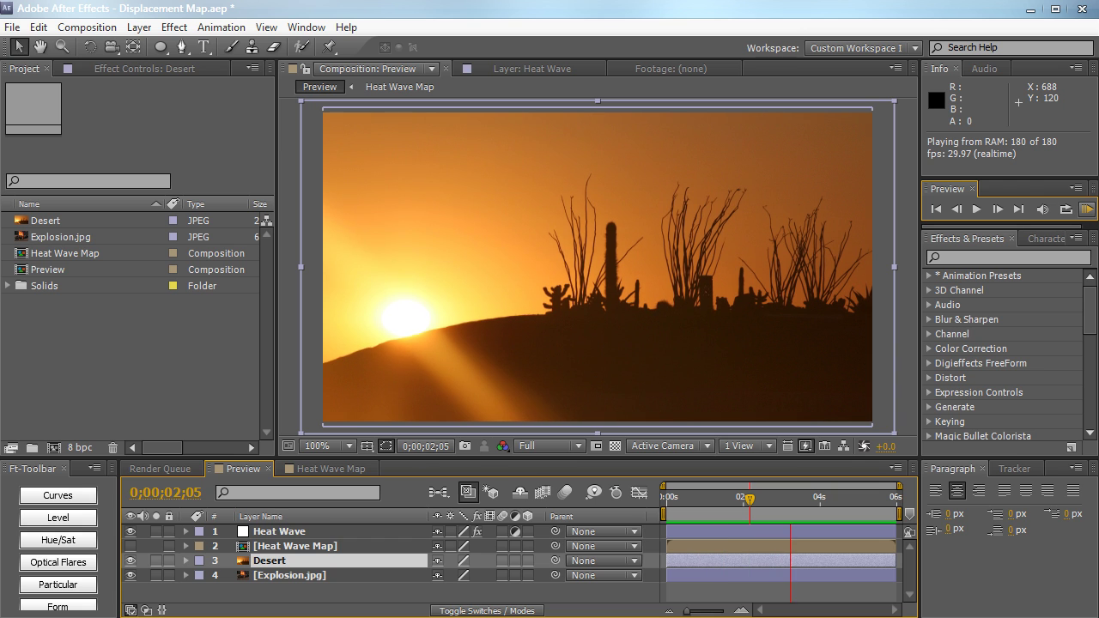
pyautogui.click(131, 561)
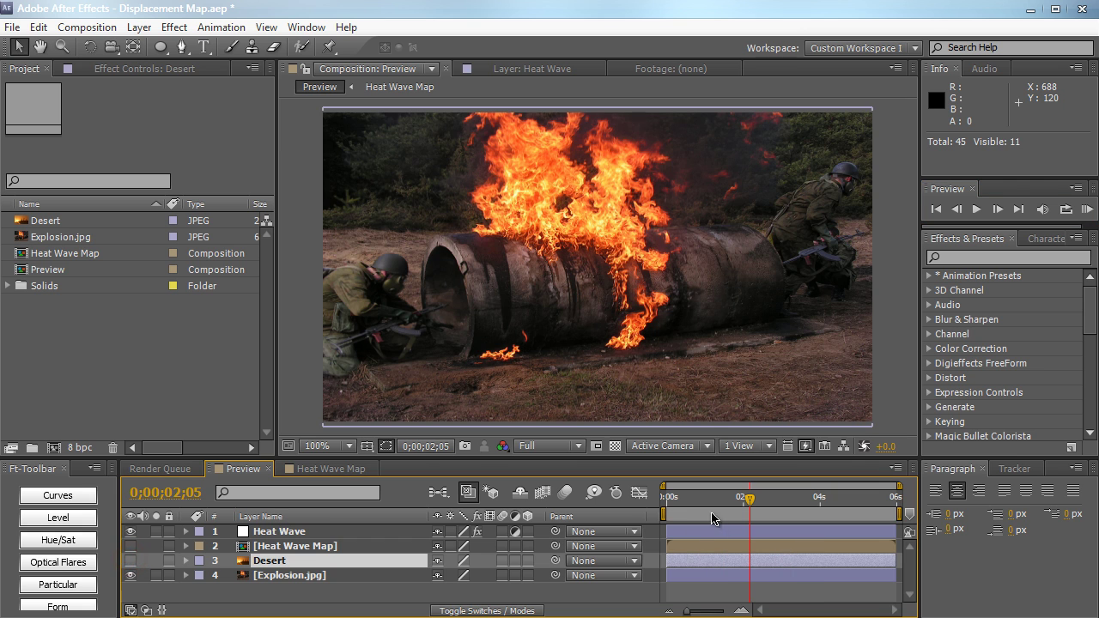
pyautogui.moveTo(692, 498); pyautogui.dragTo(781, 499)
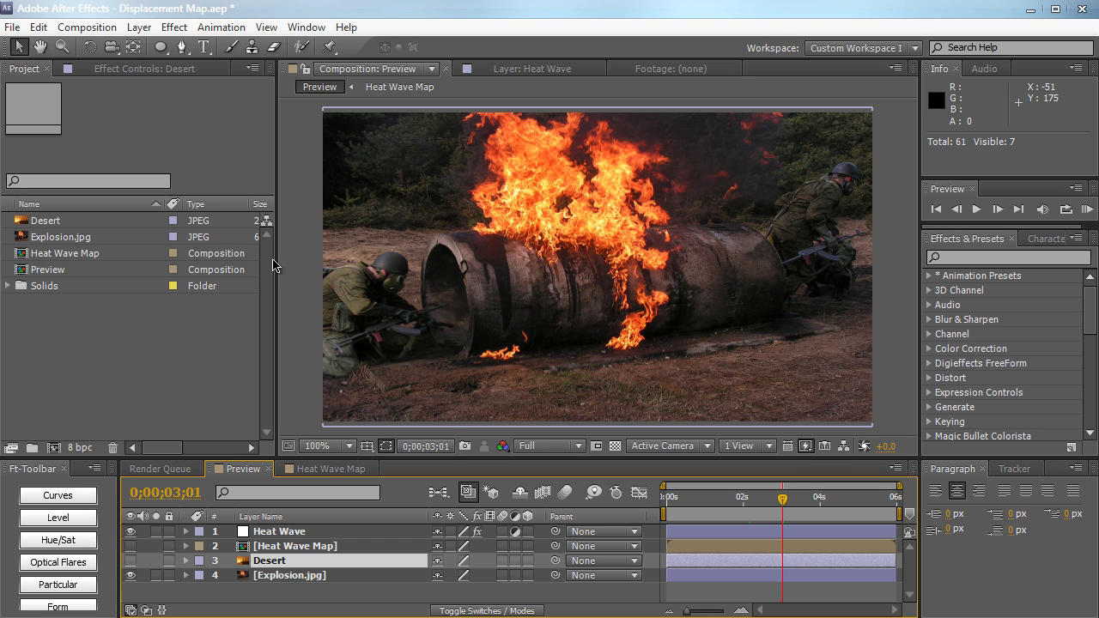
# Create a new composition named 'Heat Wave Comp'
pyautogui.click(80, 27)
pyautogui.click(86, 44)
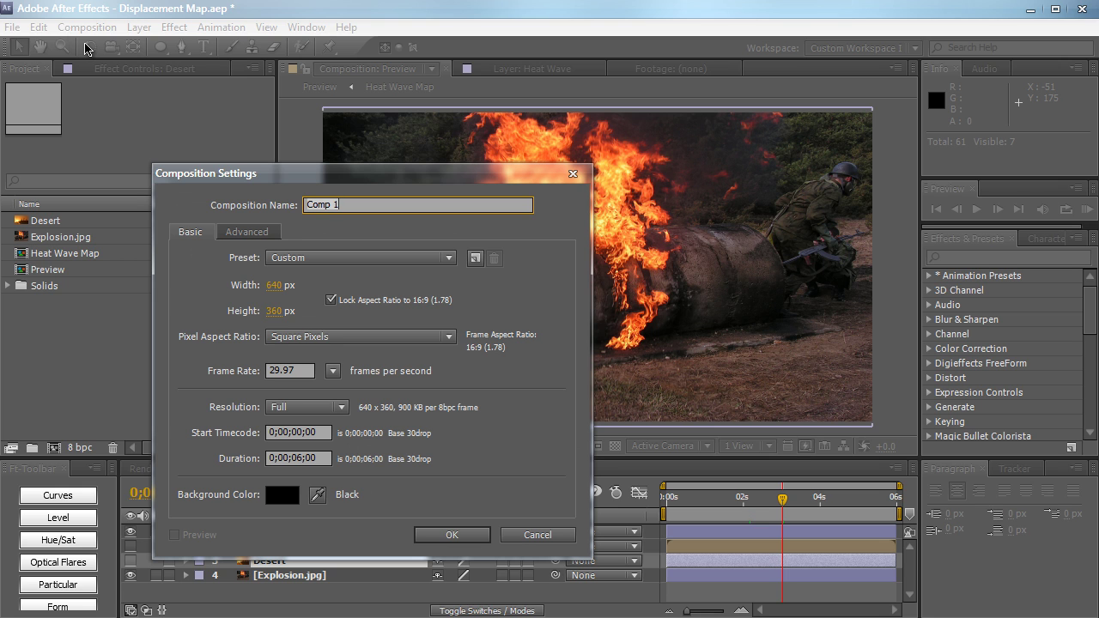
pyautogui.write('Heat Wave')
pyautogui.press('Return')
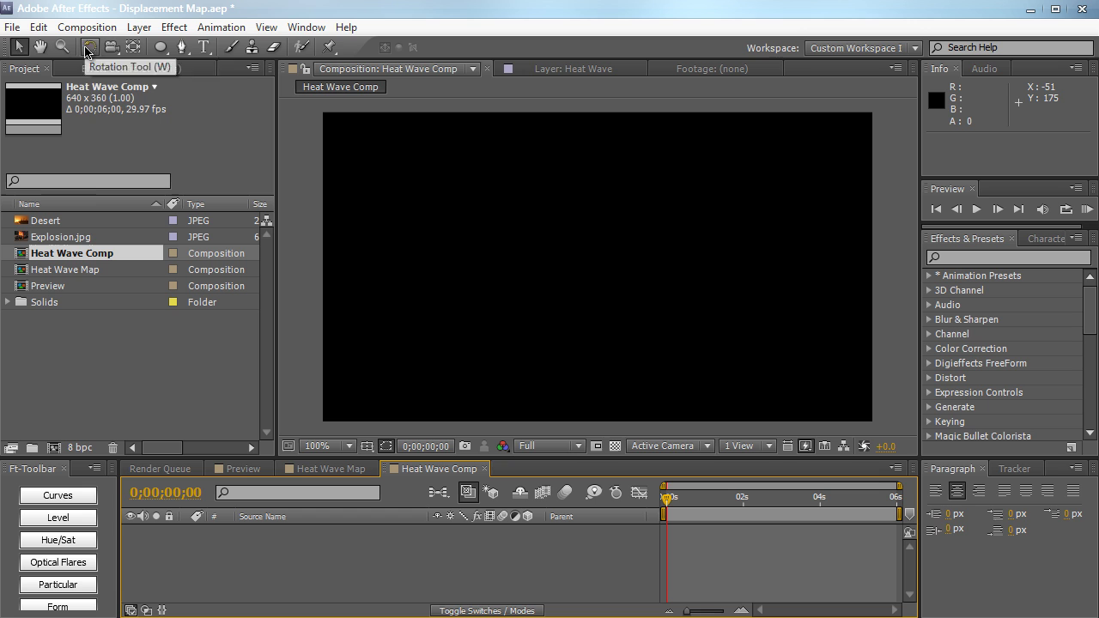
# Add the Desert image as a layer and scale it with Fit to Comp
pyautogui.moveTo(85, 223); pyautogui.dragTo(214, 545)
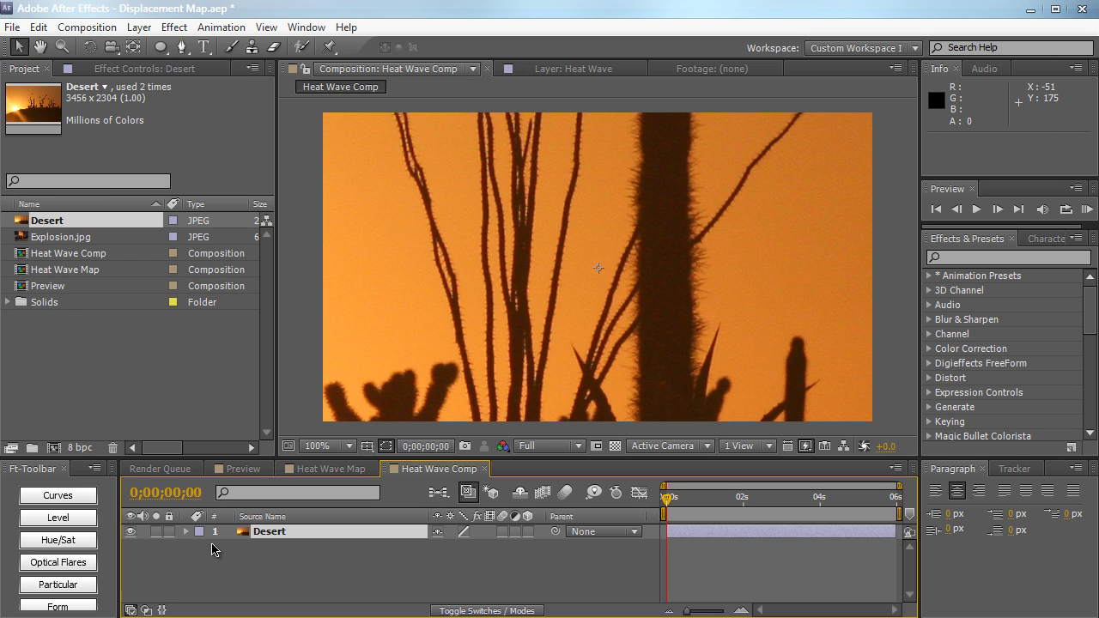
pyautogui.rightClick(289, 532)
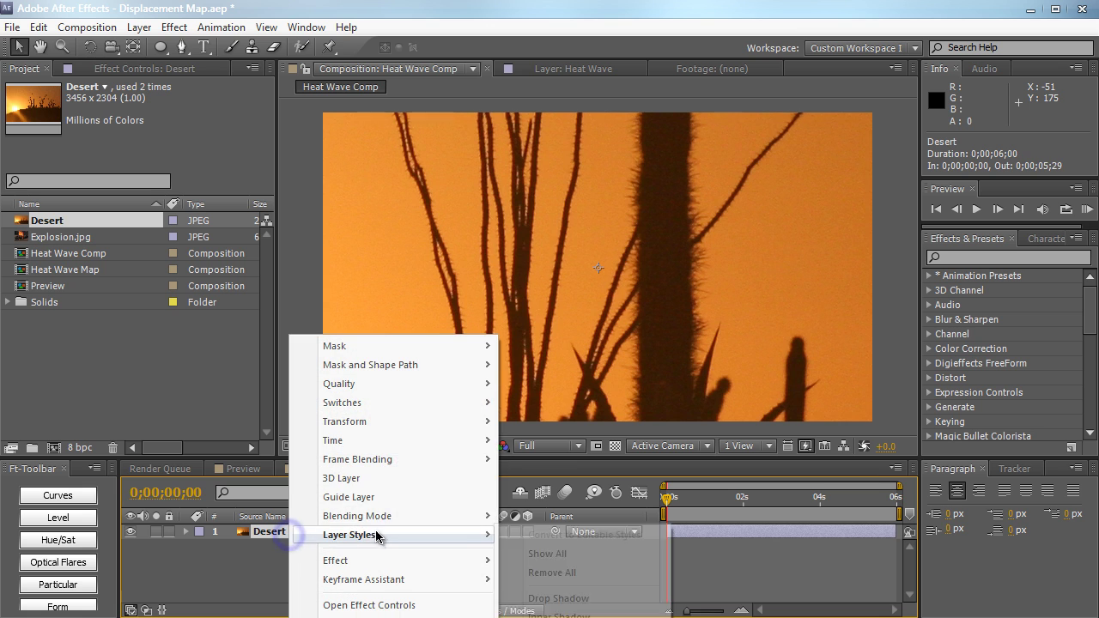
pyautogui.moveTo(393, 424)
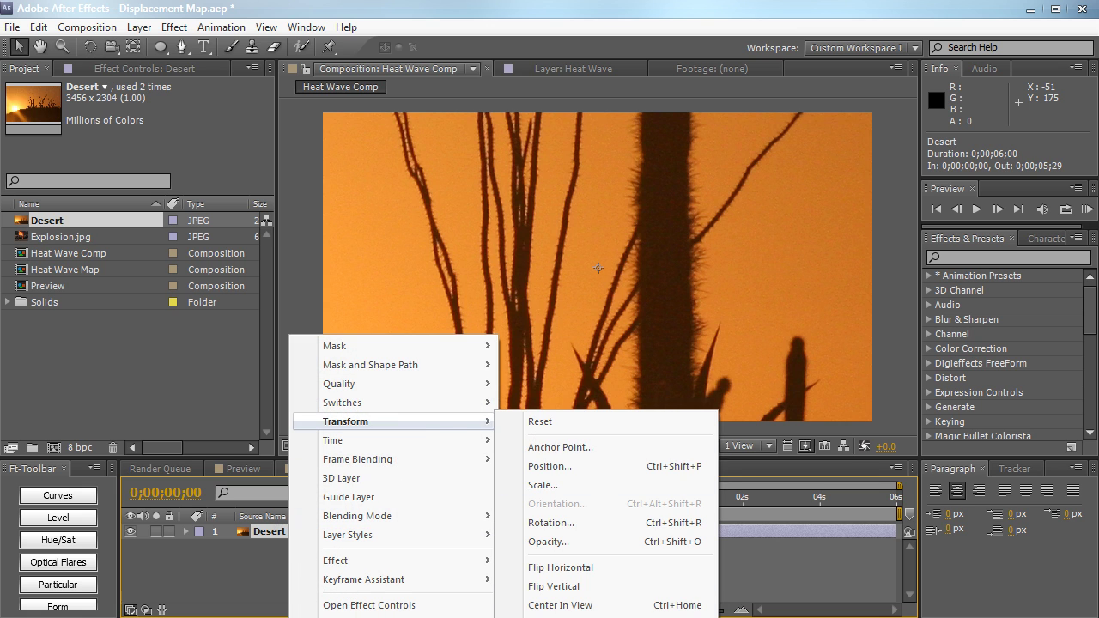
pyautogui.click(558, 617)
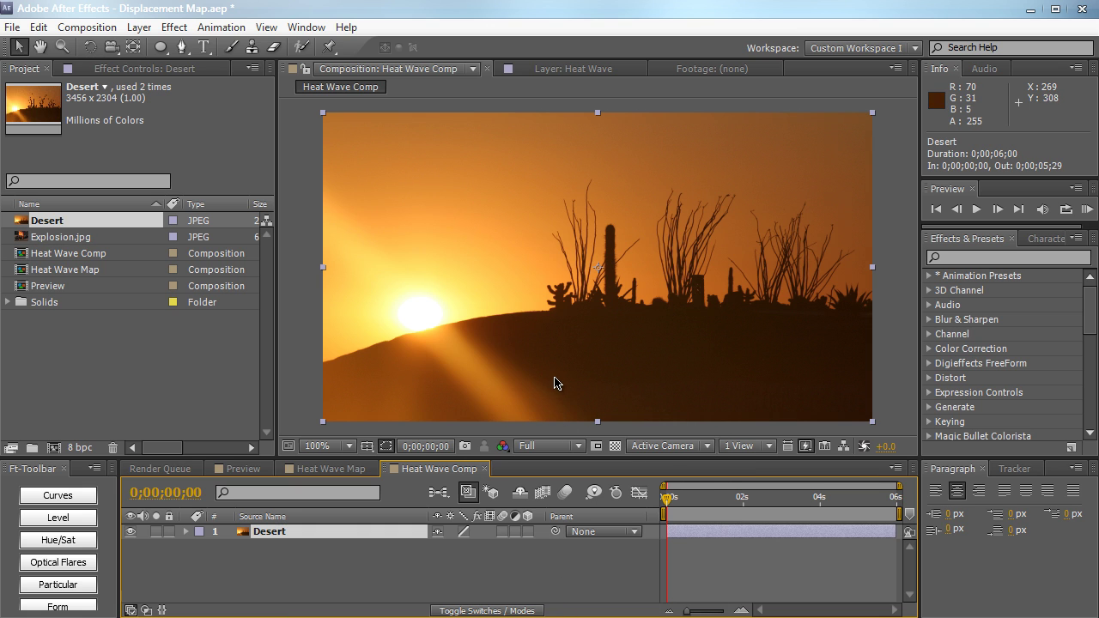
pyautogui.click(892, 370)
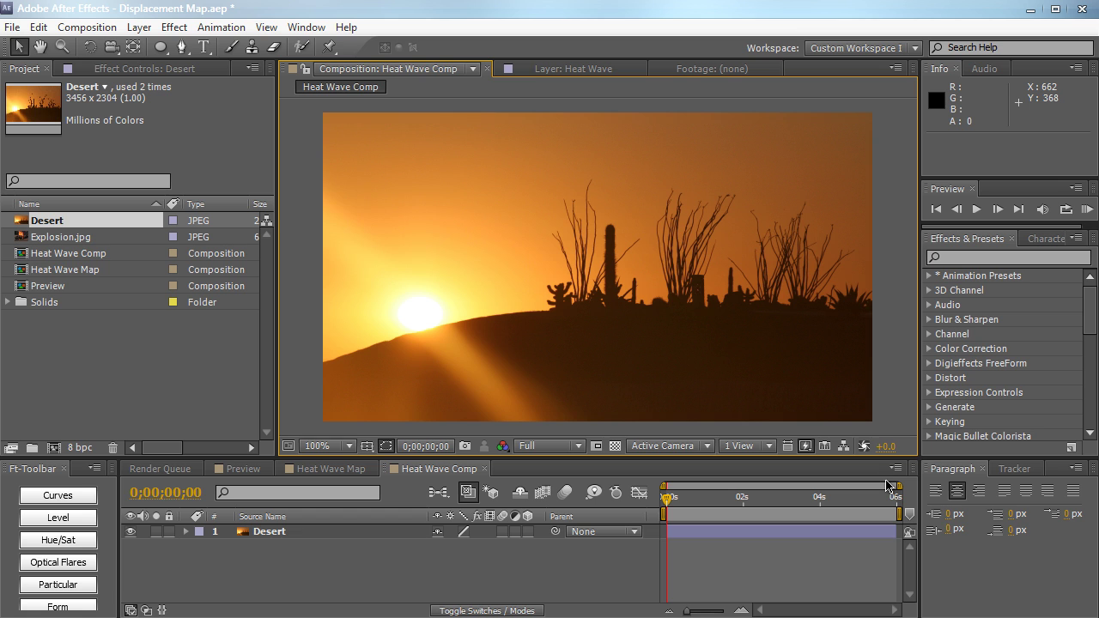
# Create a black solid layer named 'Map'
pyautogui.hotkey('ctrl', 'y')
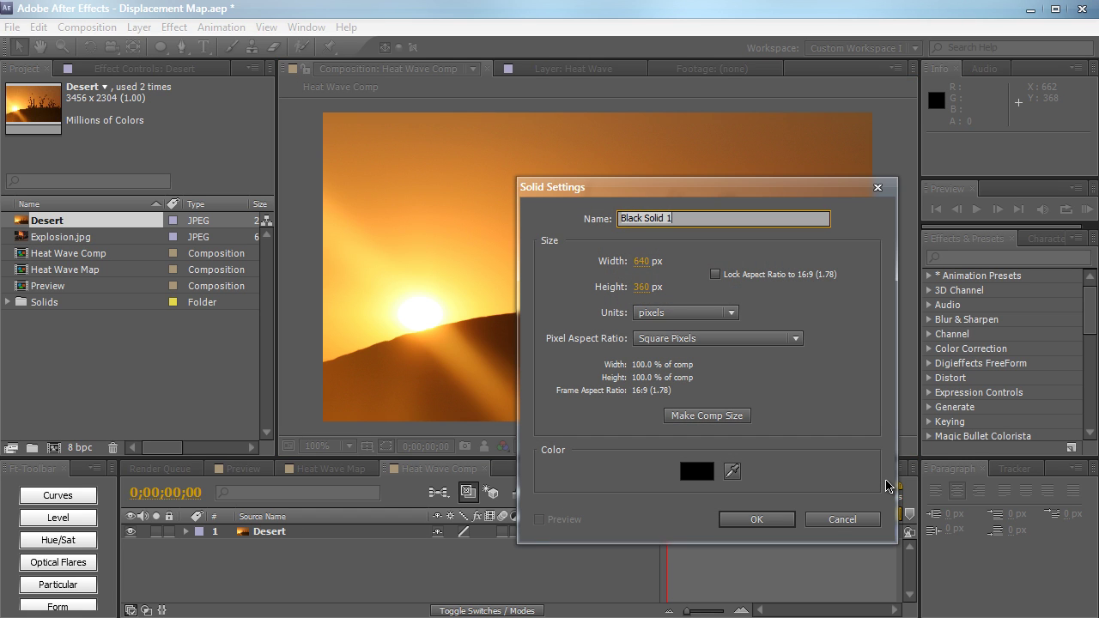
pyautogui.write('Map')
pyautogui.press('Return')
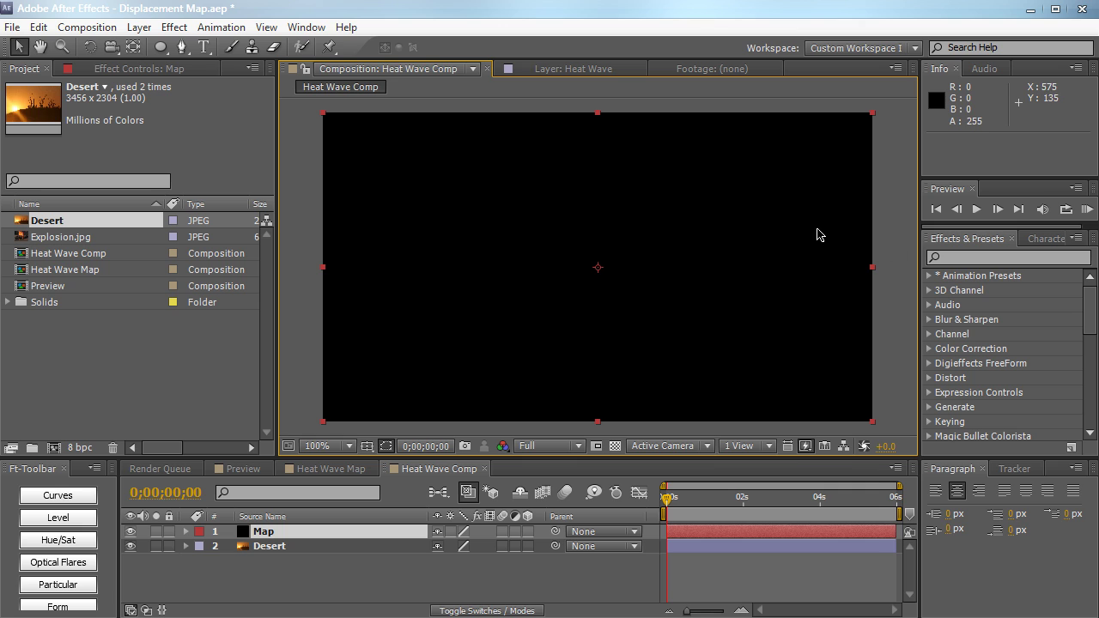
# Apply Trapcode Particular to the Map solid and scrub ahead to see particles
pyautogui.click(1035, 257)
pyautogui.write('parti')
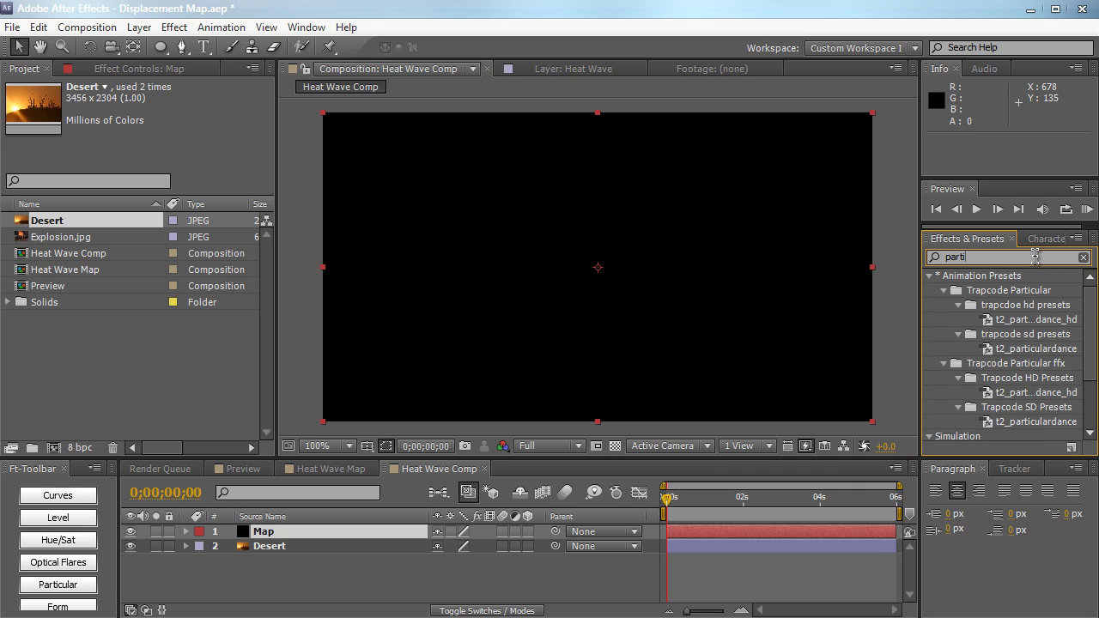
pyautogui.write('cular')
pyautogui.scroll(-1, 1024, 327)
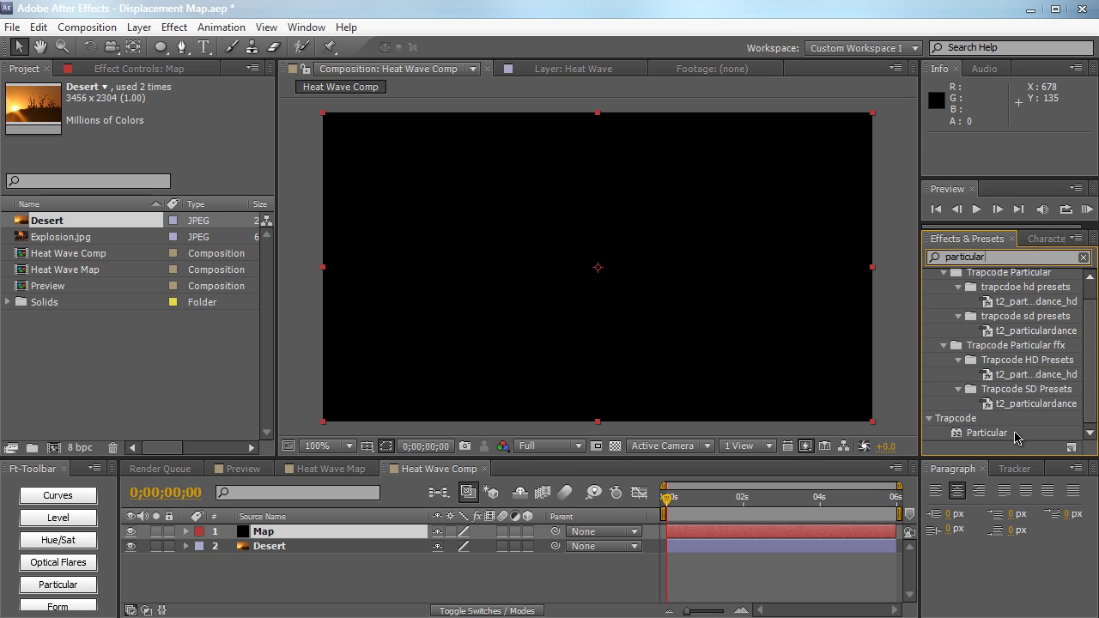
pyautogui.moveTo(1016, 434); pyautogui.dragTo(738, 419)
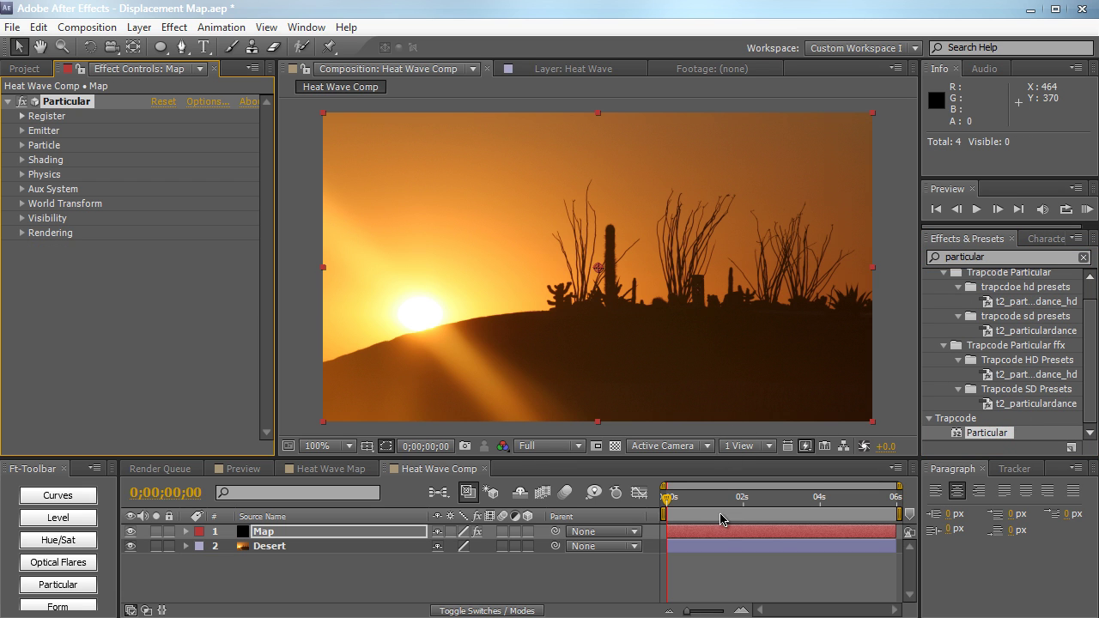
pyautogui.moveTo(665, 505); pyautogui.dragTo(769, 499)
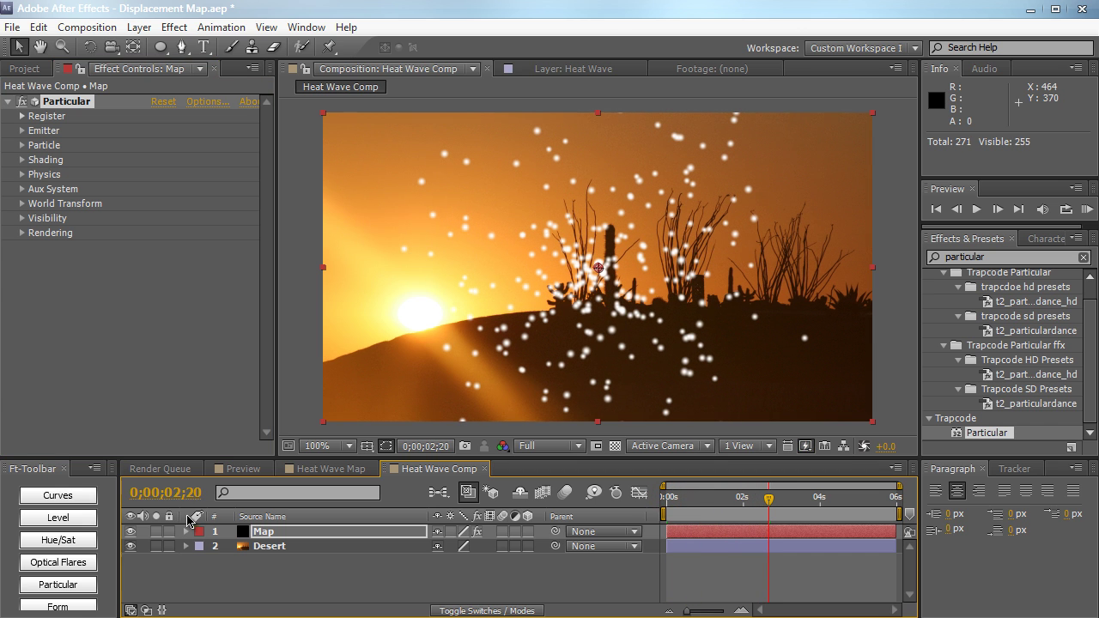
# Set Particular's emitter to Box, Position Y 369, Emitter Size X 805
pyautogui.click(23, 131)
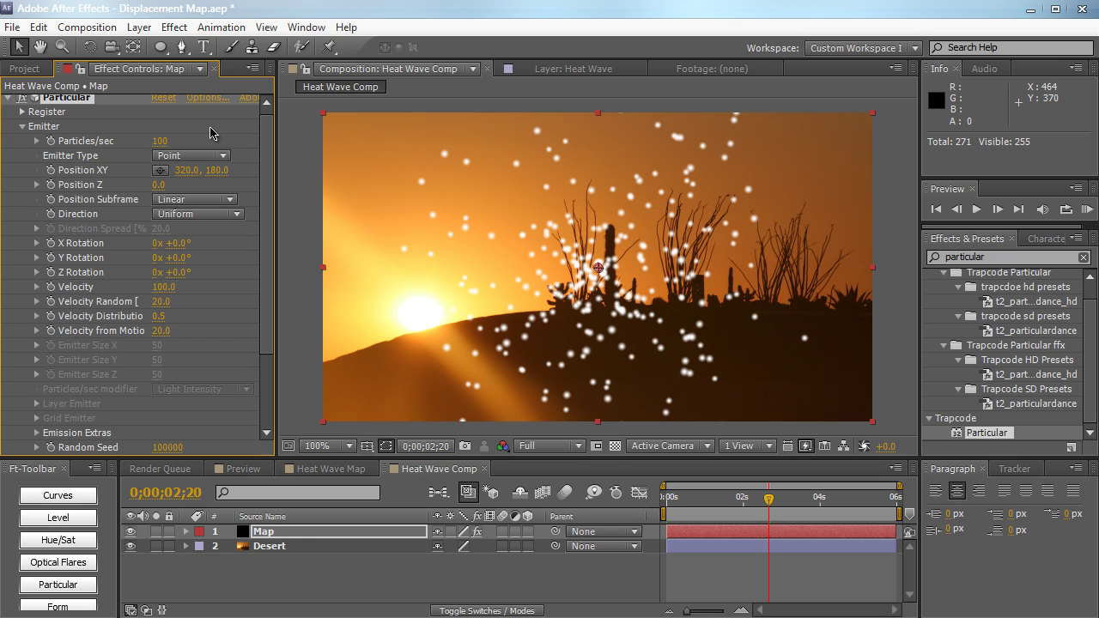
pyautogui.click(207, 159)
pyautogui.click(194, 194)
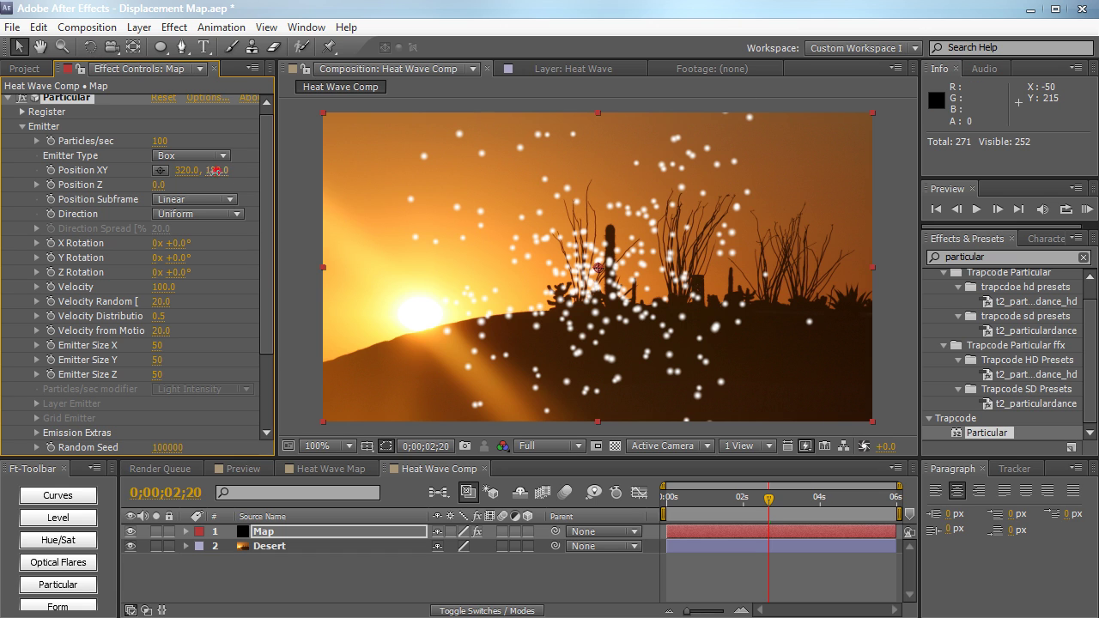
pyautogui.moveTo(212, 170); pyautogui.dragTo(384, 165)
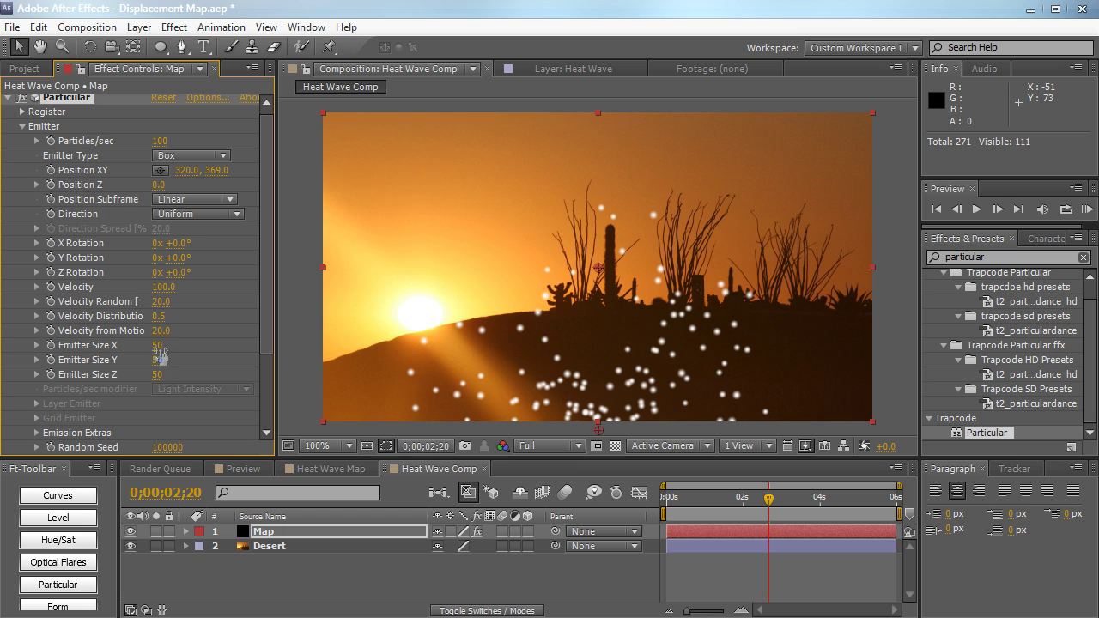
pyautogui.moveTo(186, 337); pyautogui.dragTo(808, 348)
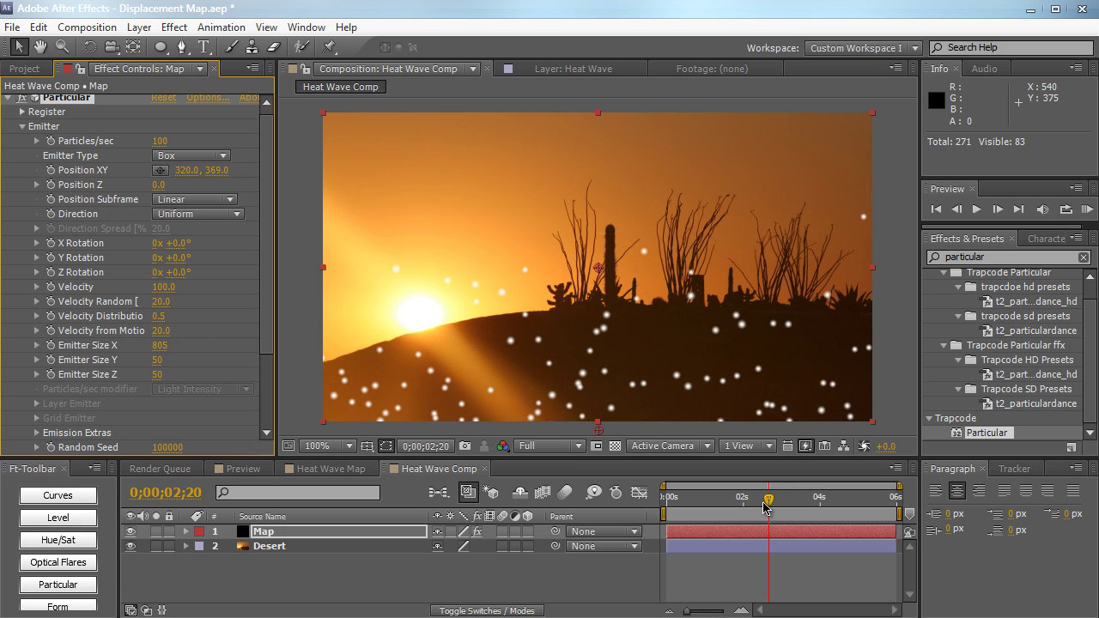
pyautogui.moveTo(768, 498); pyautogui.dragTo(801, 502)
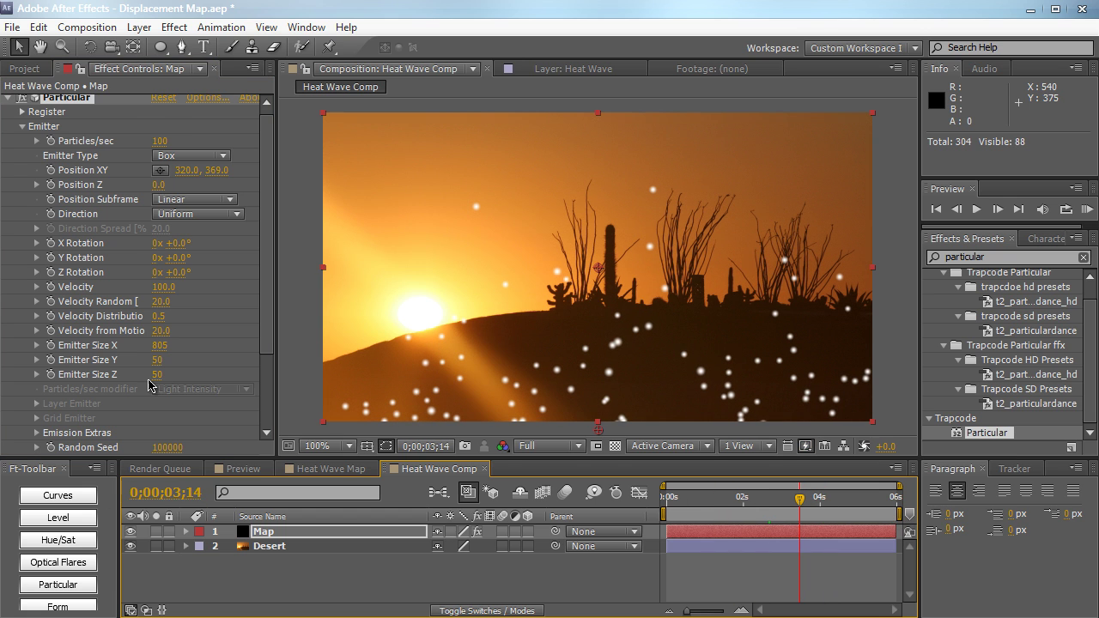
# Under Physics > Air set Wind Y to -800 and scrub to watch particles rise
pyautogui.scroll(-3, 148, 386)
pyautogui.click(22, 389)
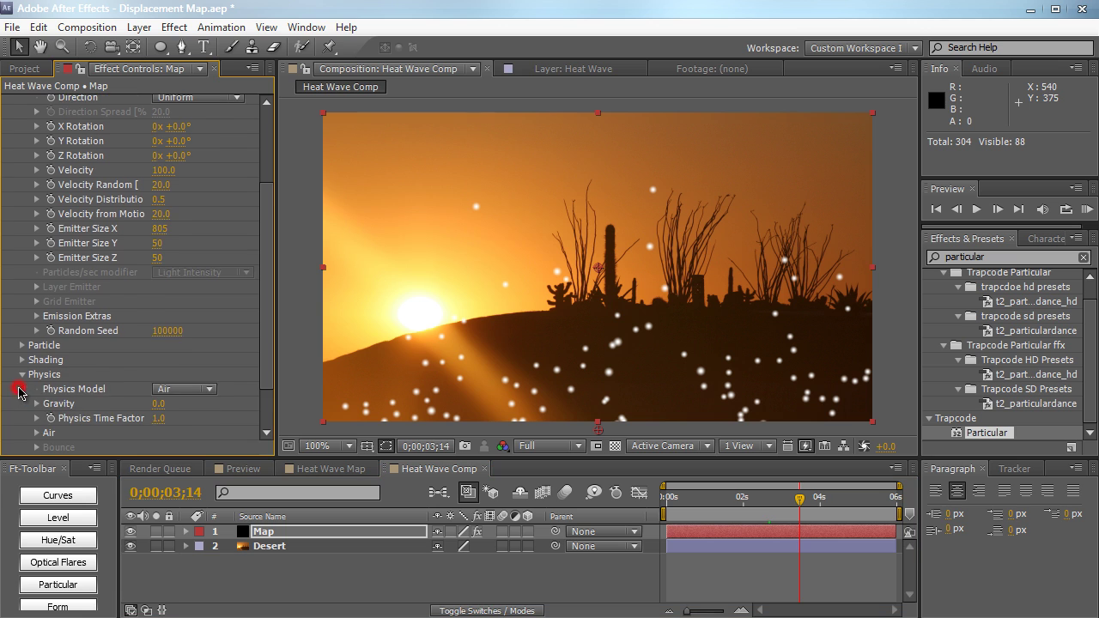
pyautogui.scroll(-1, 49, 389)
pyautogui.click(37, 394)
pyautogui.scroll(-4, 41, 398)
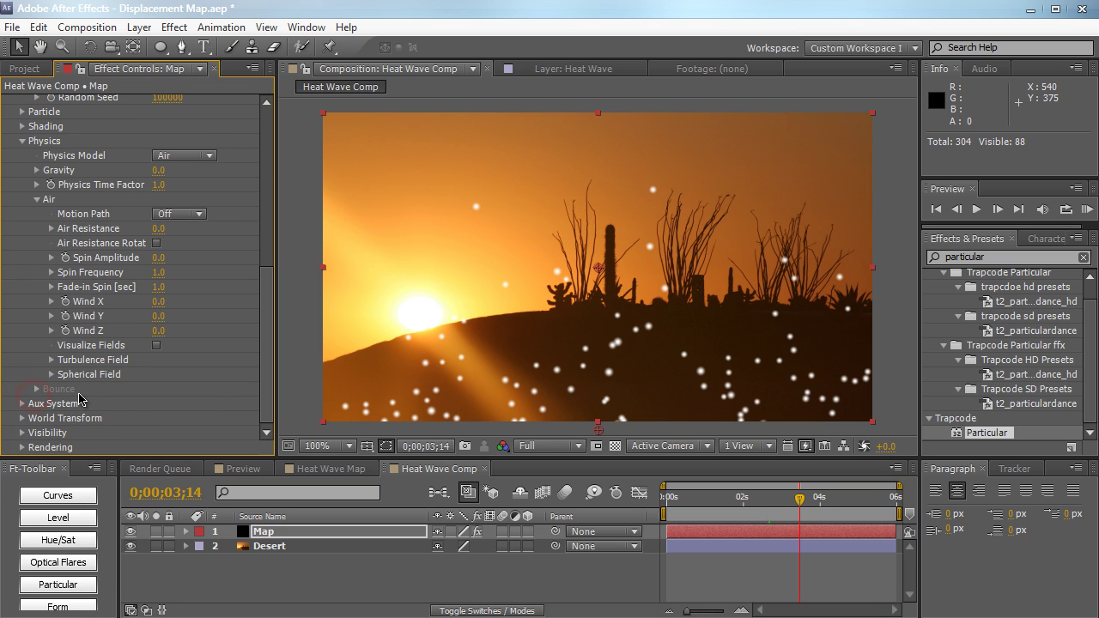
pyautogui.click(158, 316)
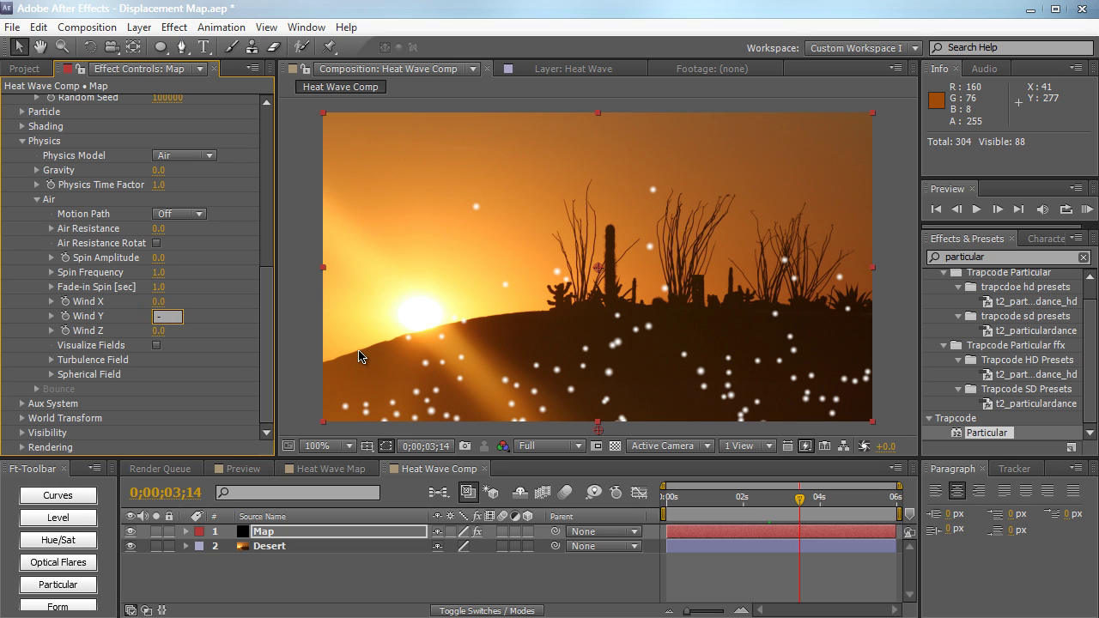
pyautogui.press('Return')
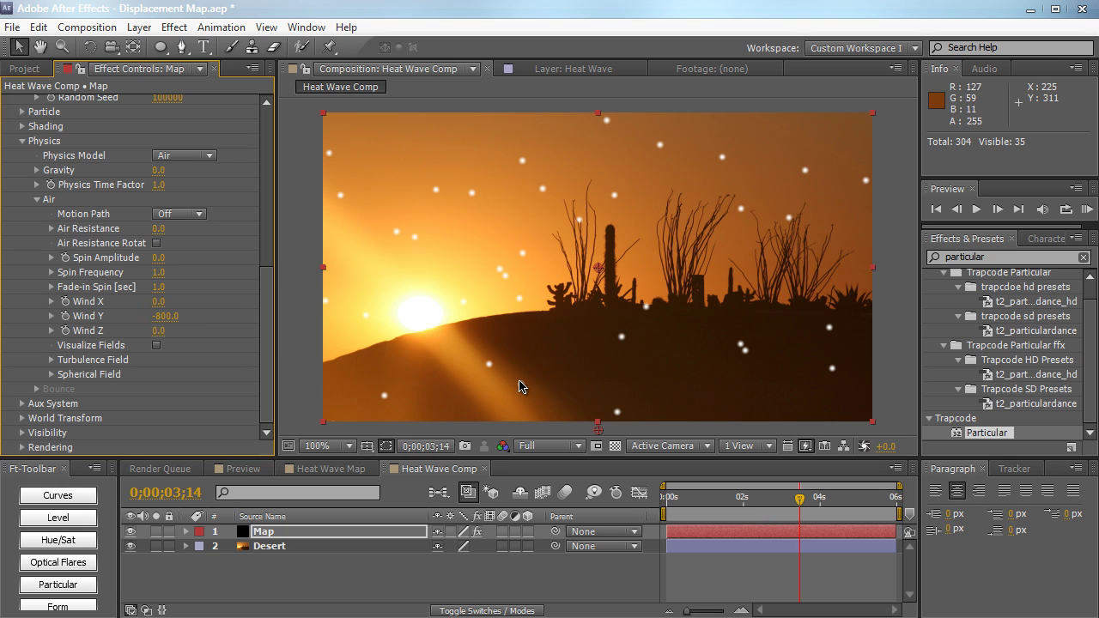
pyautogui.moveTo(674, 510); pyautogui.dragTo(790, 505)
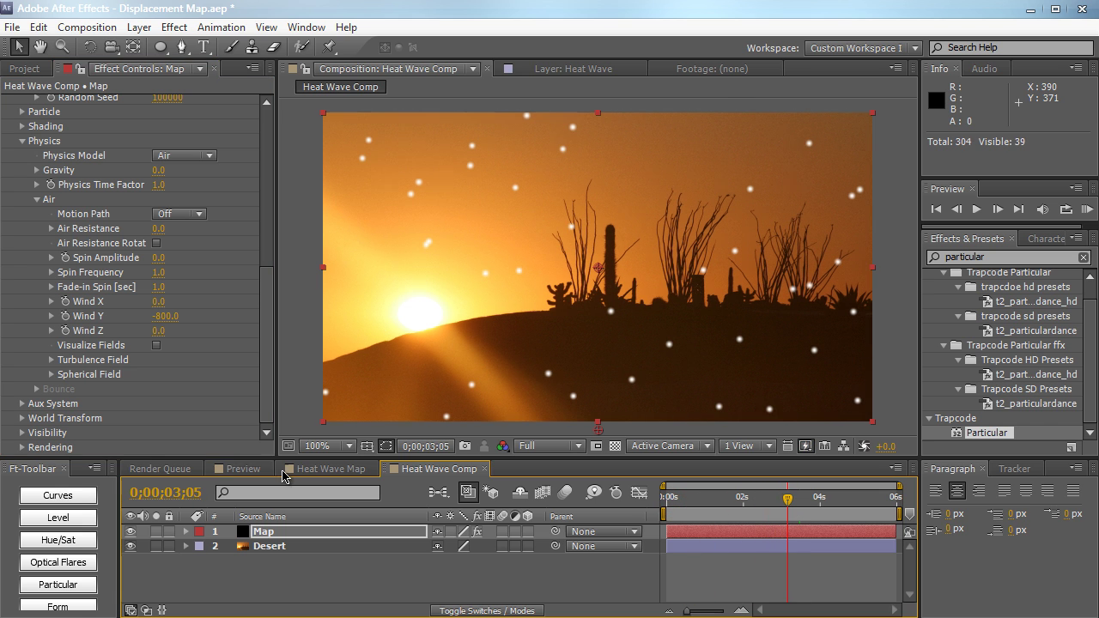
pyautogui.scroll(6, 221, 378)
# Set the particle colour to pure red FF0000
pyautogui.scroll(2, 221, 363)
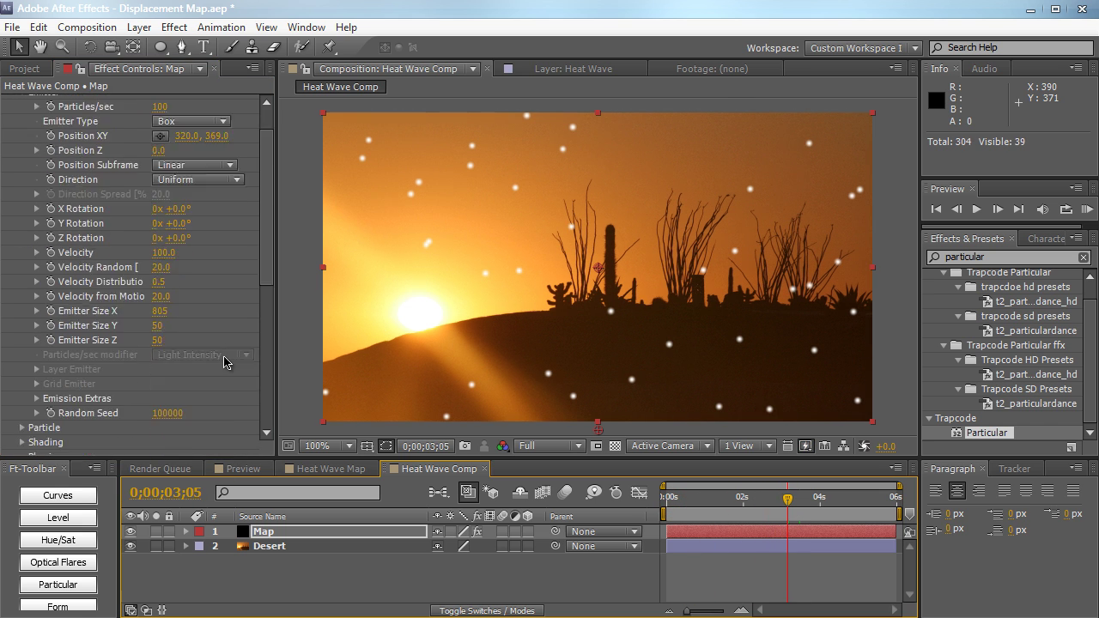
pyautogui.scroll(-4, 221, 362)
pyautogui.click(22, 350)
pyautogui.scroll(-4, 21, 345)
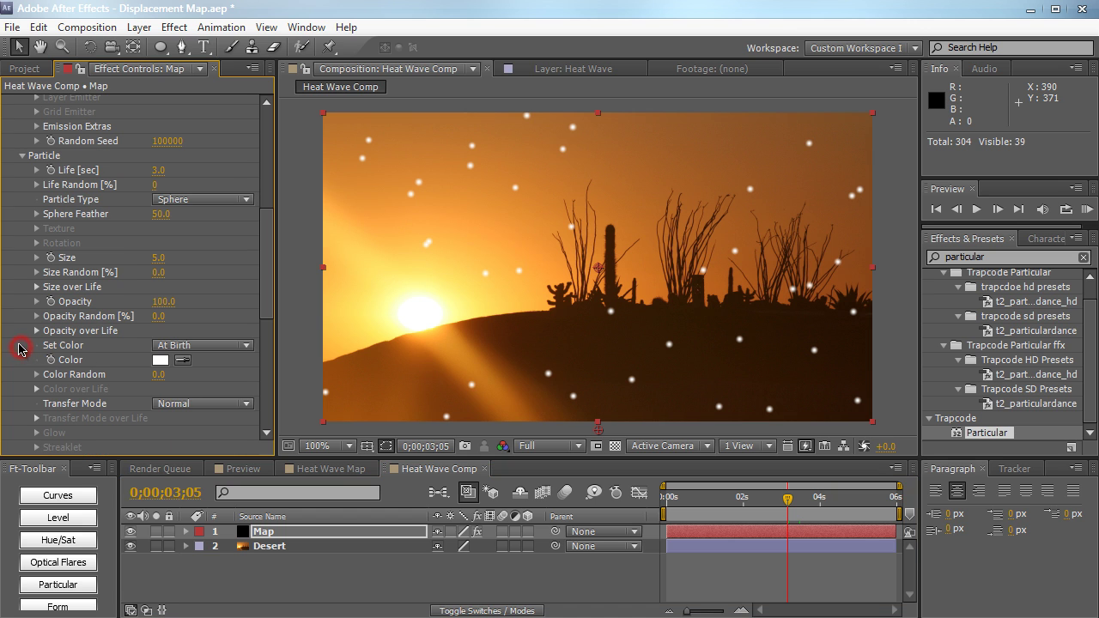
pyautogui.click(159, 360)
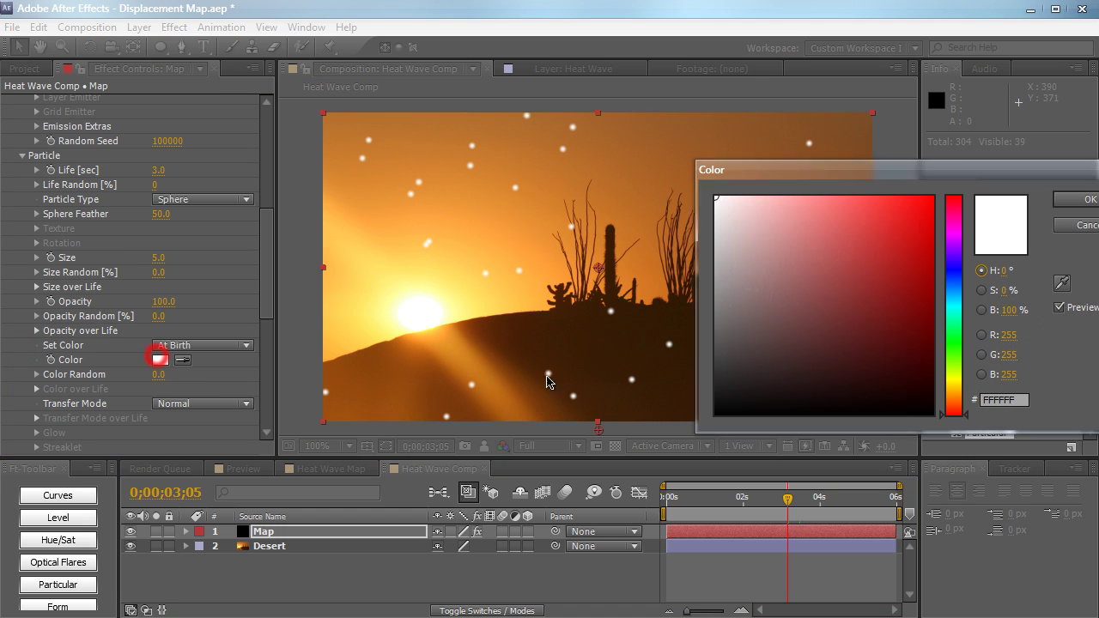
pyautogui.moveTo(891, 220); pyautogui.dragTo(937, 195)
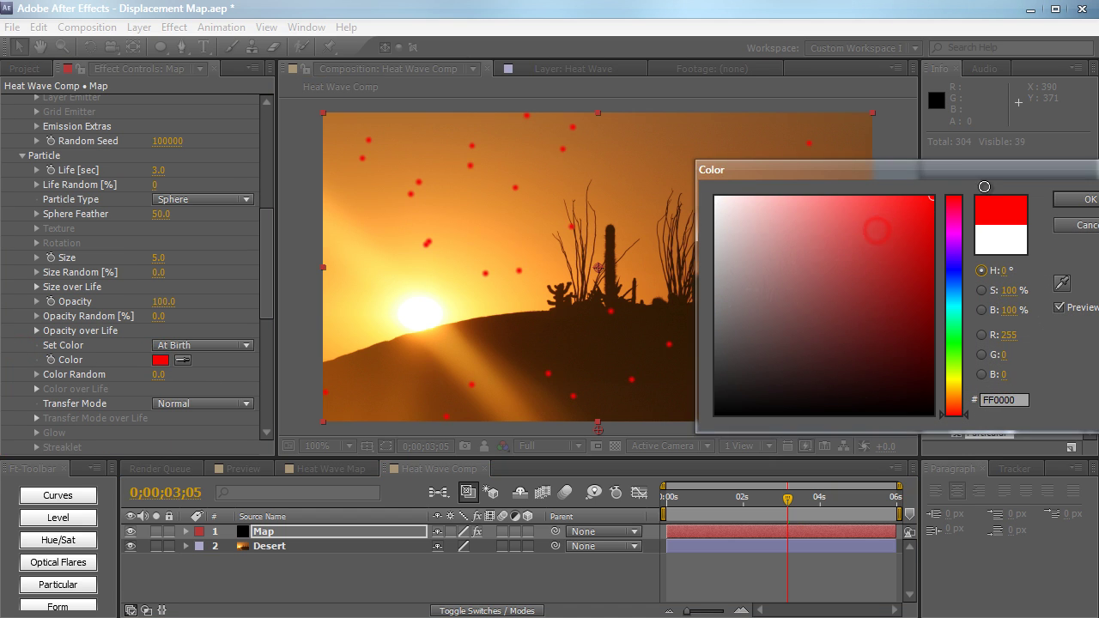
pyautogui.click(1084, 199)
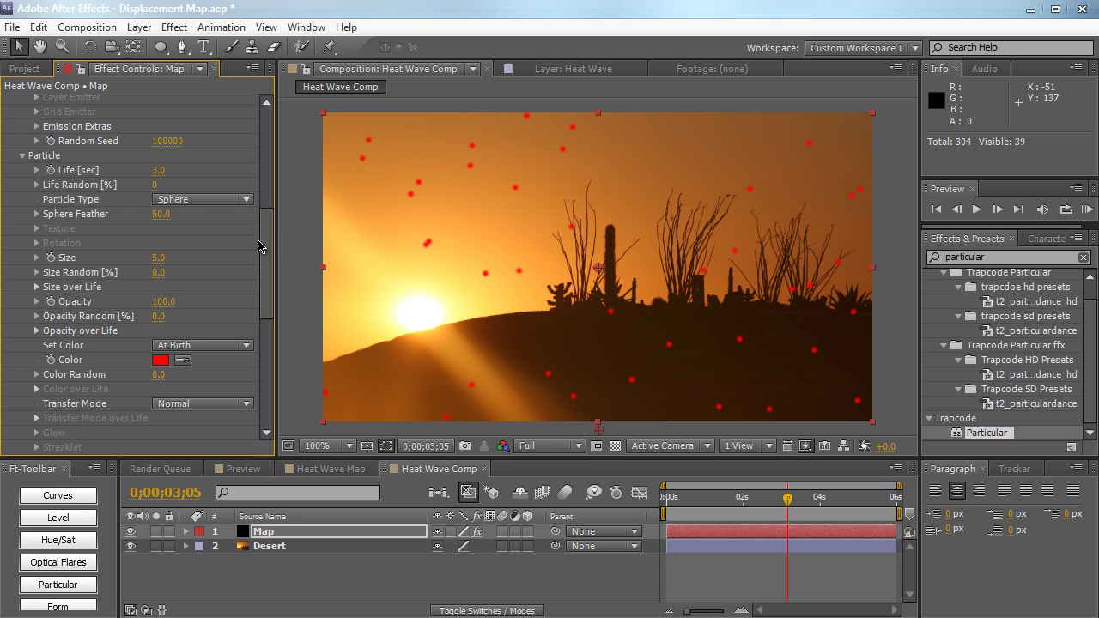
# Set particle Size 66, Size Random 32, Opacity Random 100 and Sphere Feather 100
pyautogui.moveTo(160, 259); pyautogui.dragTo(185, 267)
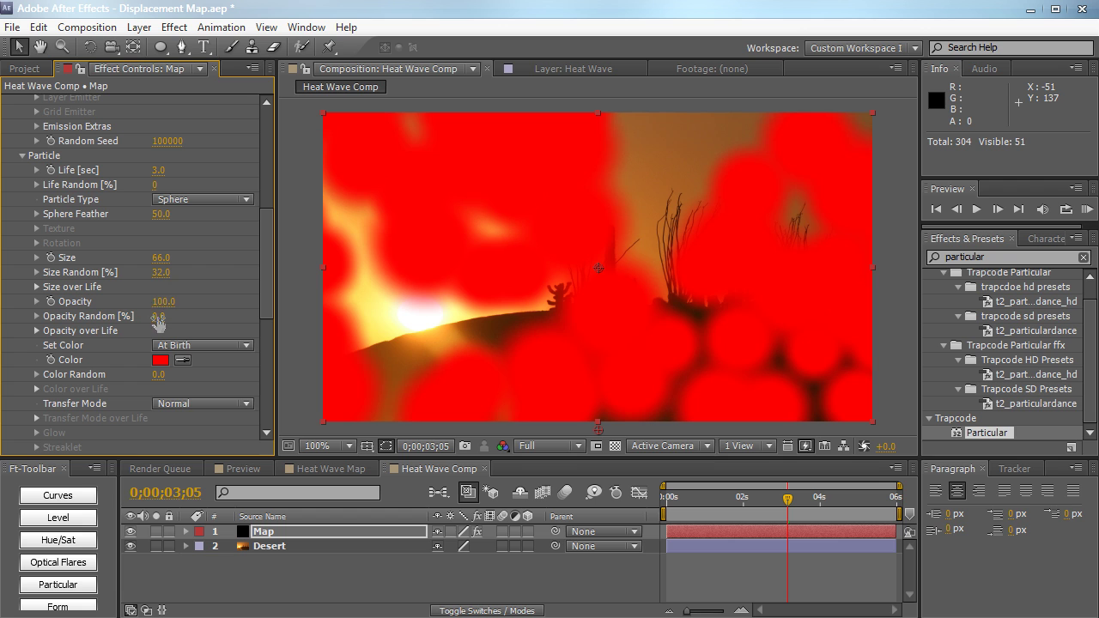
pyautogui.moveTo(158, 318); pyautogui.dragTo(272, 308)
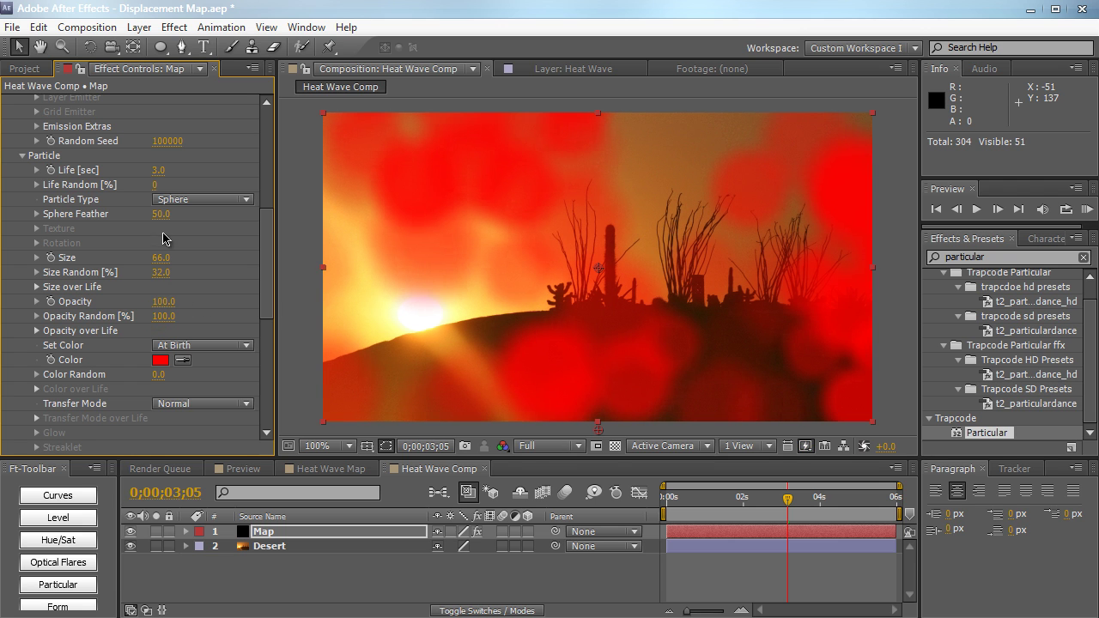
pyautogui.moveTo(162, 214); pyautogui.dragTo(240, 201)
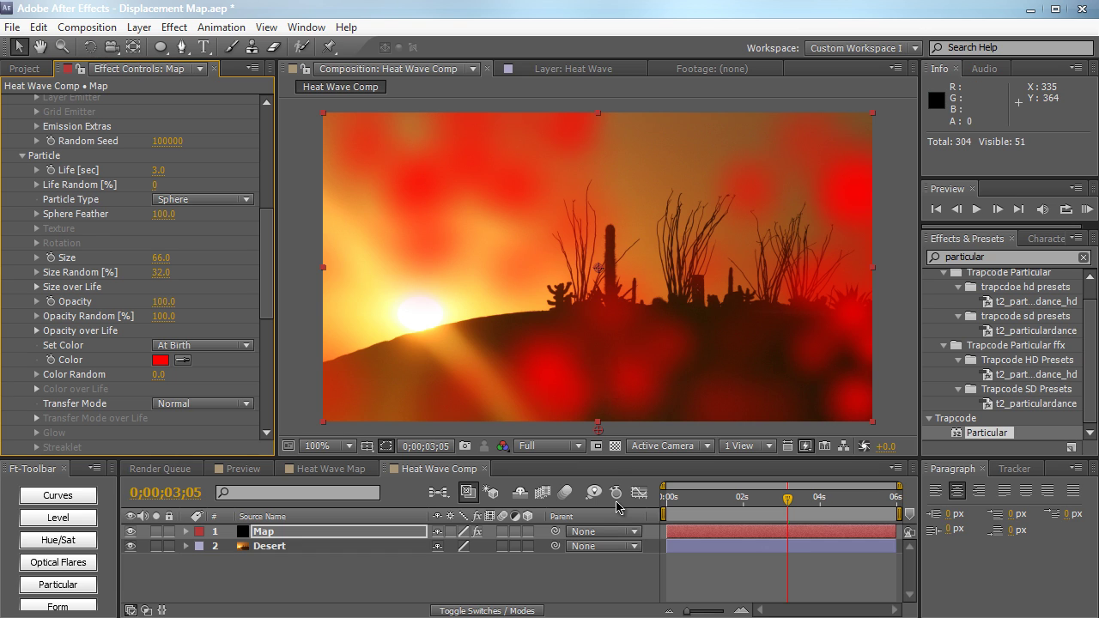
# Pre-compose the Map layer into a new composition named 'Heat Map Comp'
pyautogui.click(387, 534)
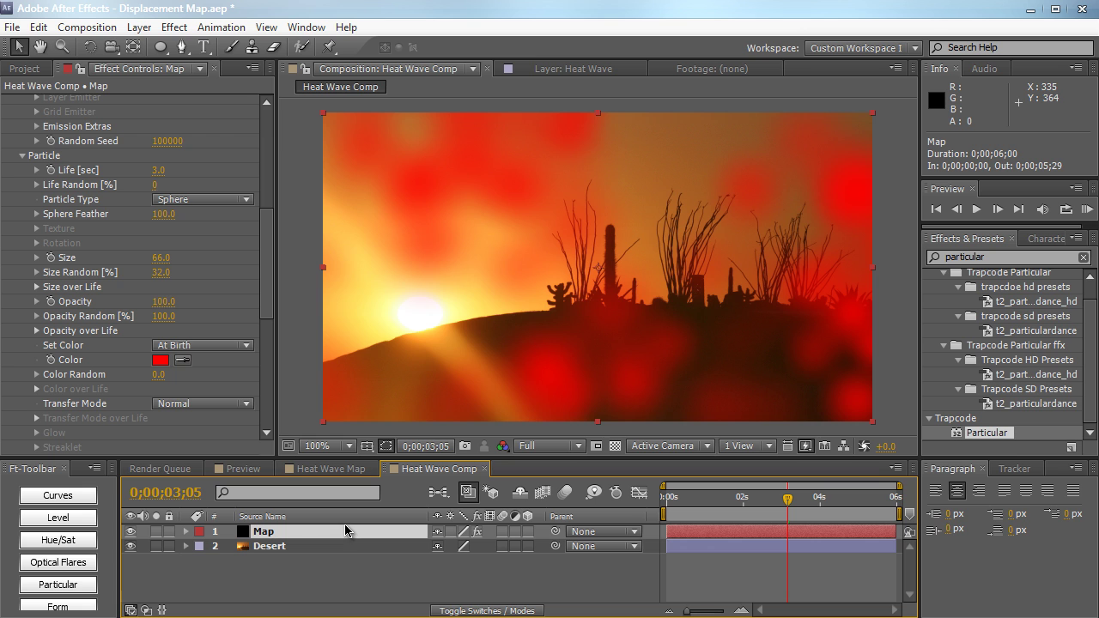
pyautogui.click(148, 31)
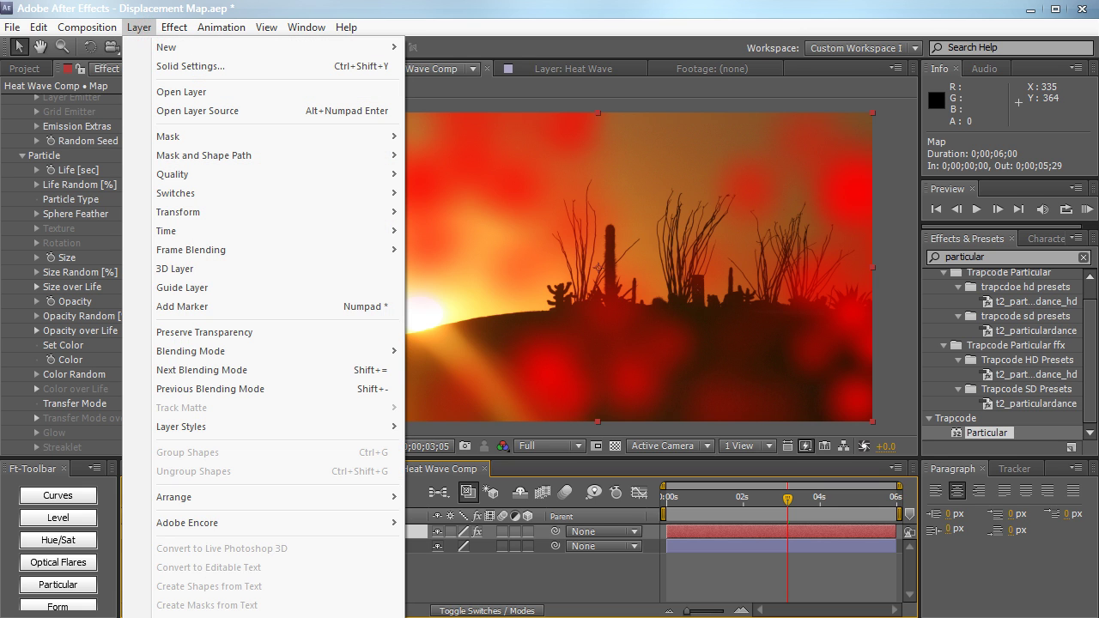
pyautogui.hotkey('ctrl', 'shift', 'c')
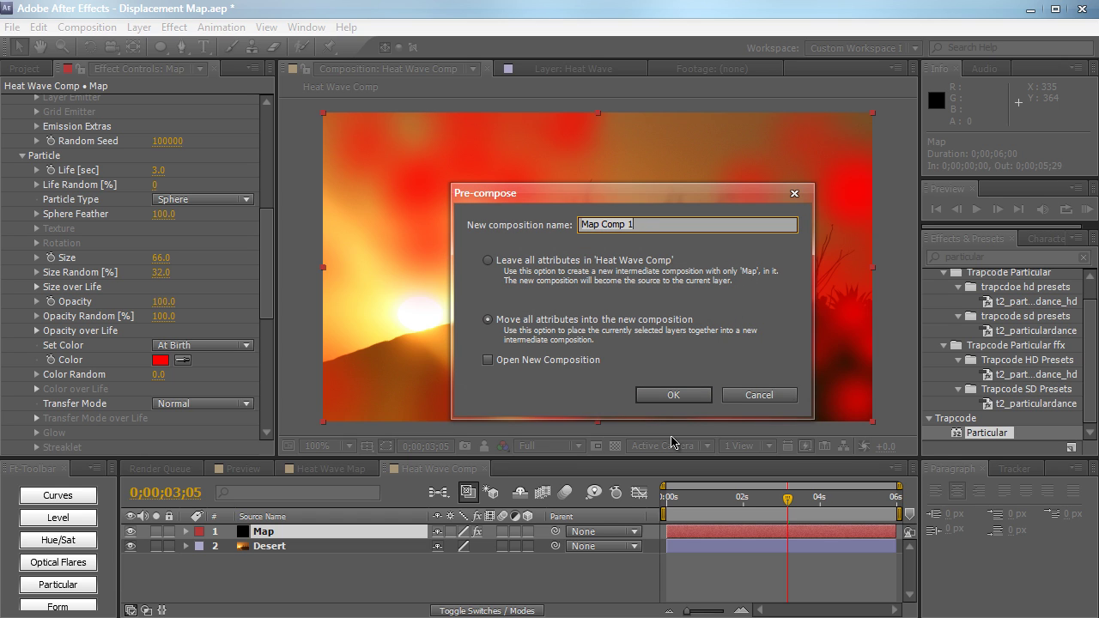
pyautogui.write('Heat')
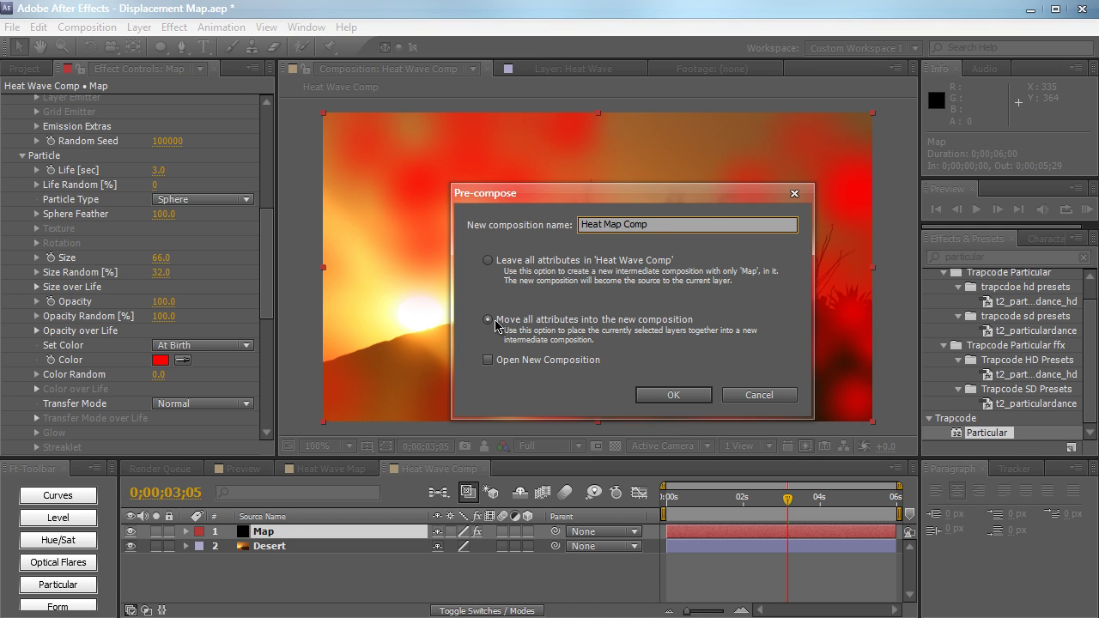
pyautogui.click(675, 395)
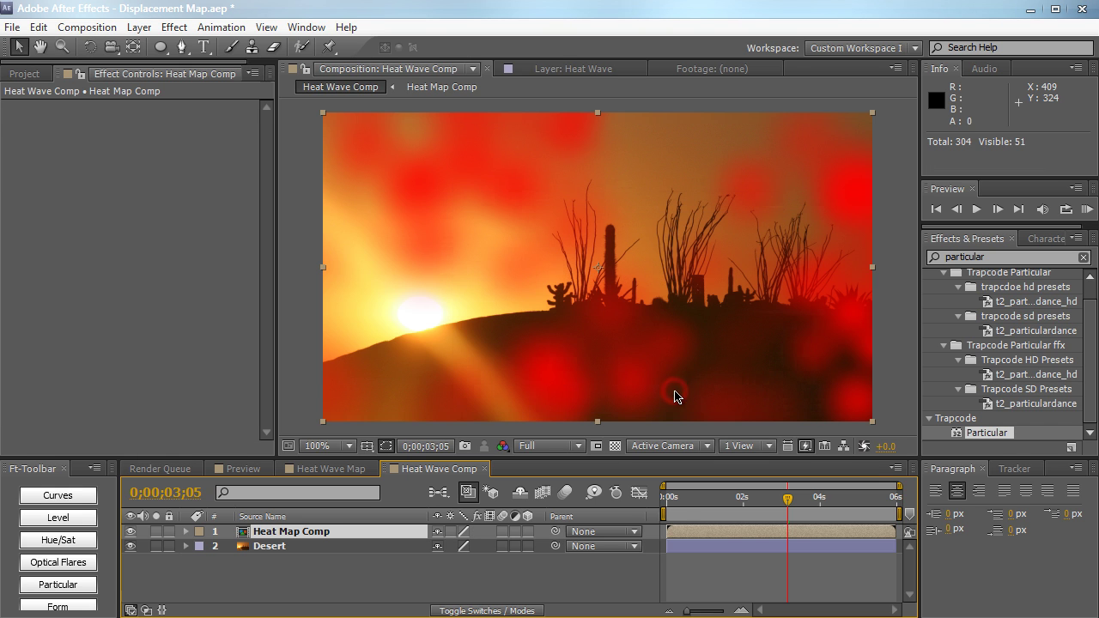
pyautogui.moveTo(678, 513); pyautogui.dragTo(728, 504)
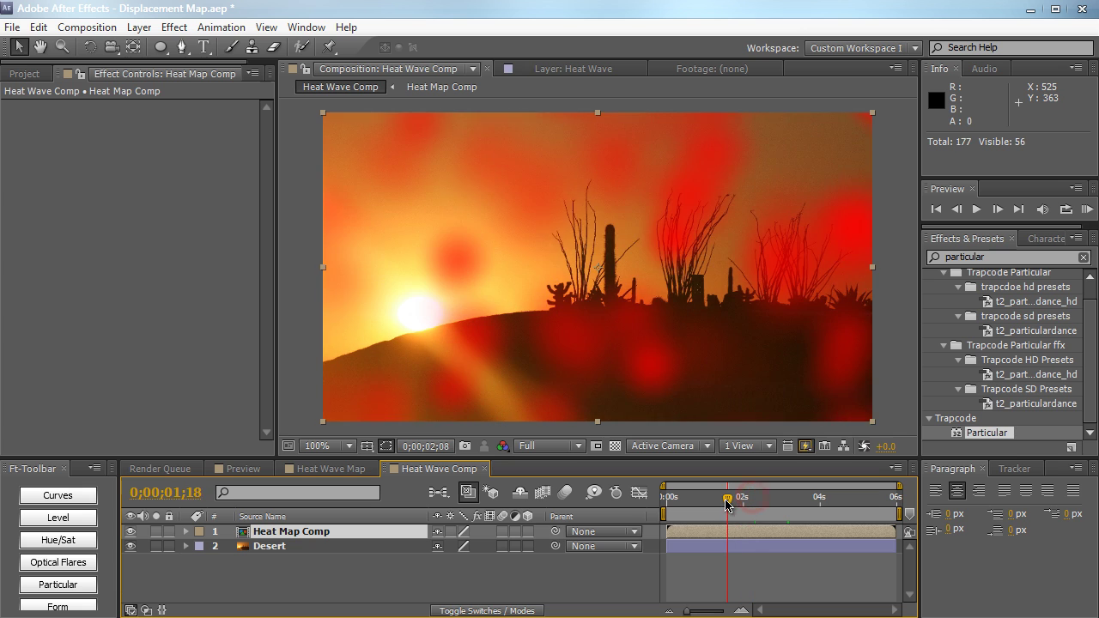
# Add an adjustment layer on top and rename it 'Heat Wave'
pyautogui.click(471, 568)
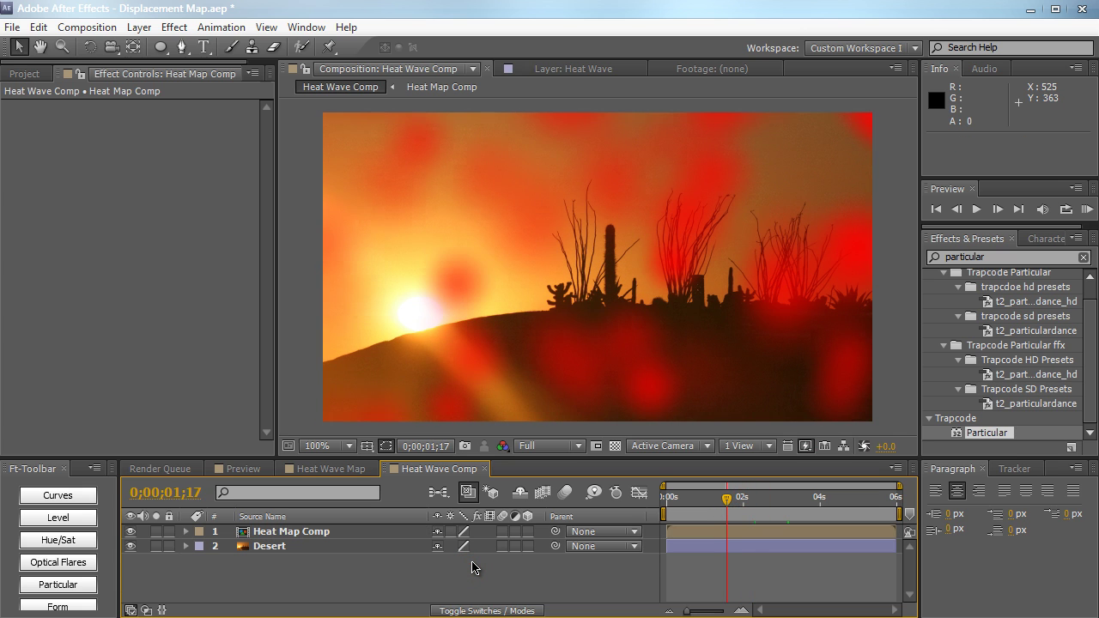
pyautogui.hotkey('ctrl', 'alt', 'y')
pyautogui.press('Return')
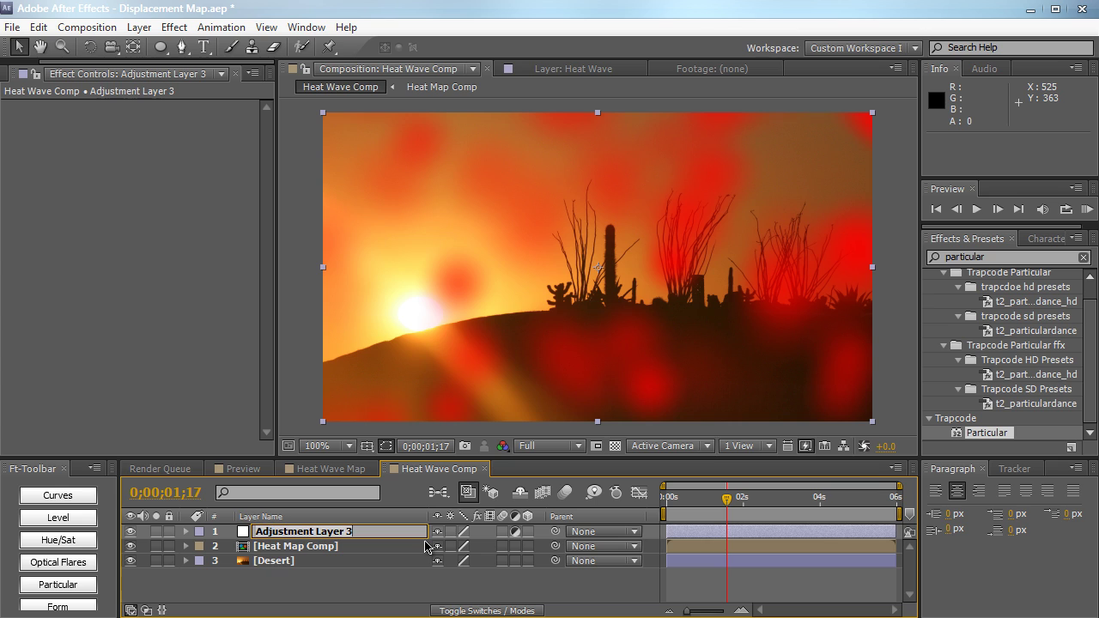
pyautogui.write('Heat Wave')
pyautogui.press('Return')
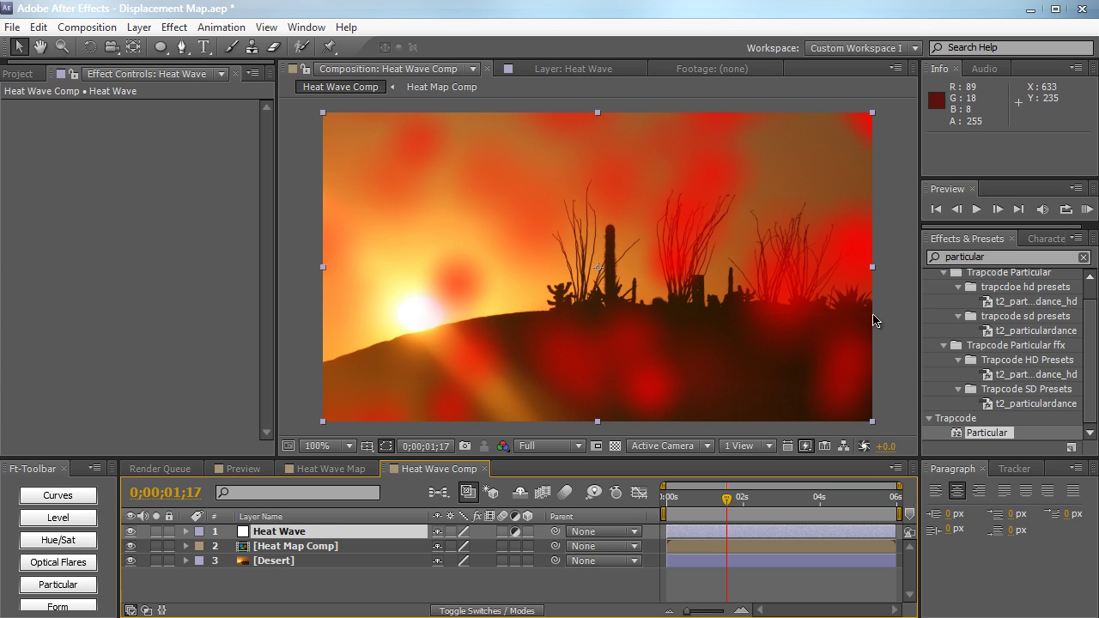
# Apply Displacement Map to Heat Wave, compare it off and on, and enable Wrap Pixels Around
pyautogui.click(1009, 256)
pyautogui.write('displace')
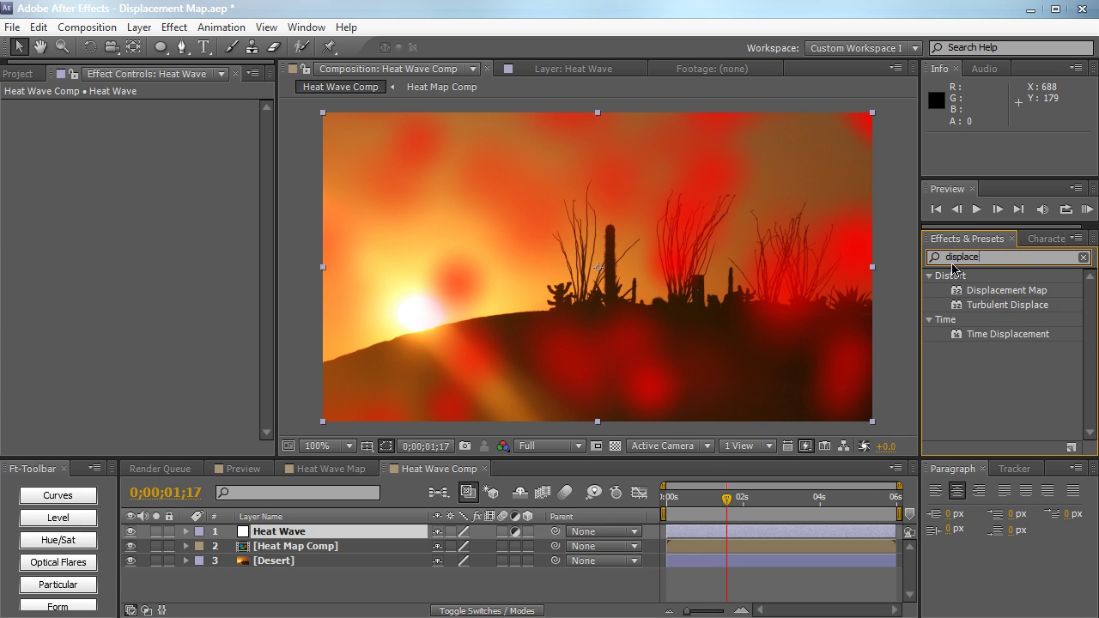
pyautogui.moveTo(962, 291); pyautogui.dragTo(262, 532)
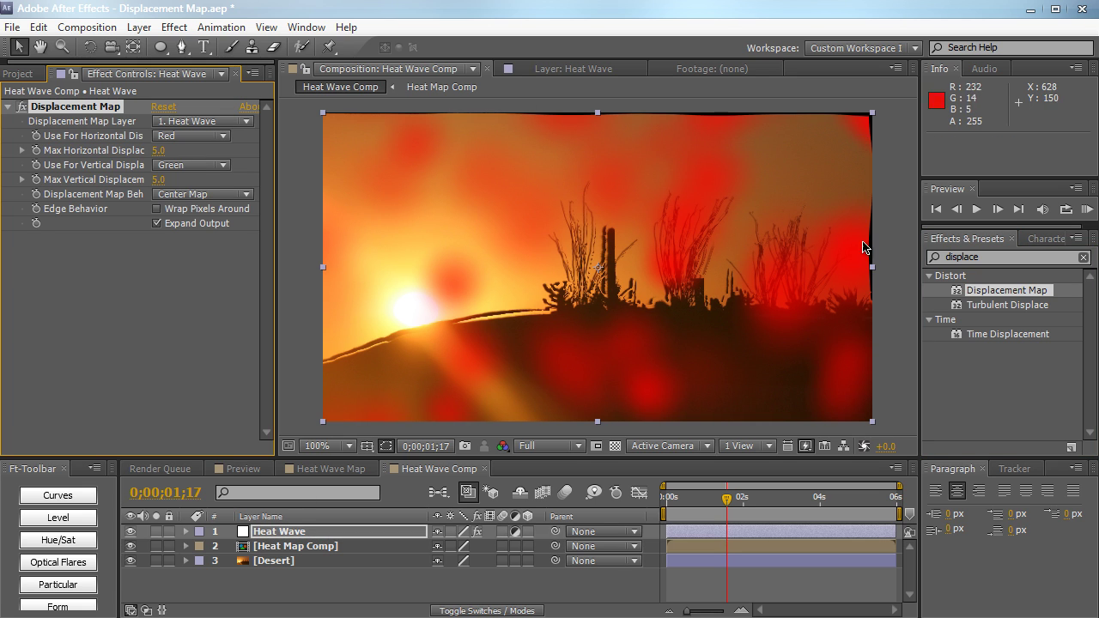
pyautogui.click(22, 108)
pyautogui.click(22, 108)
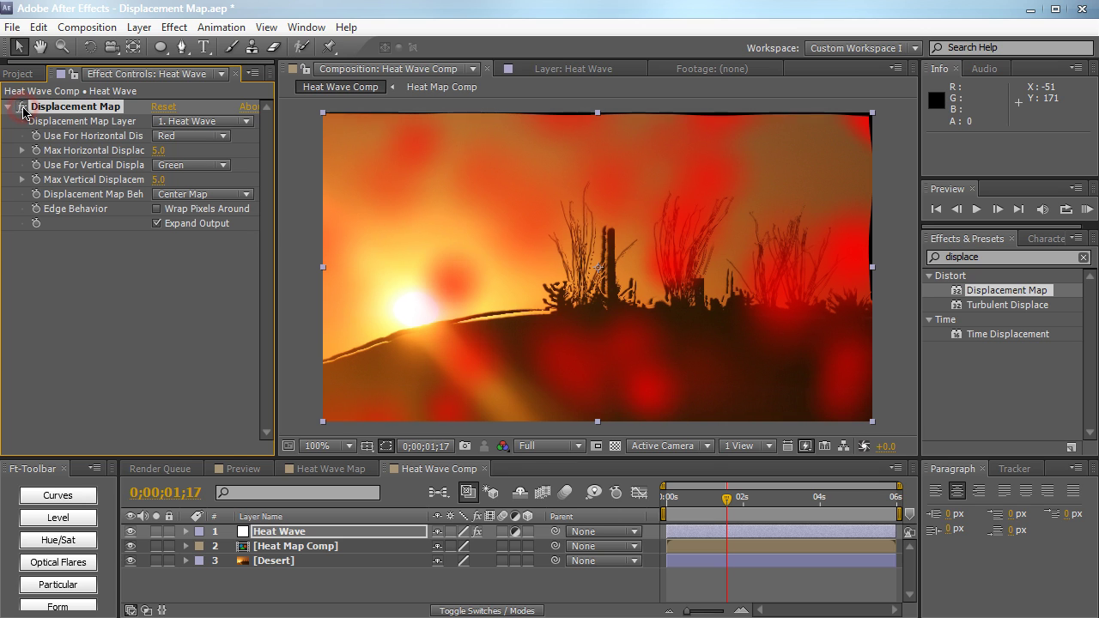
pyautogui.click(157, 210)
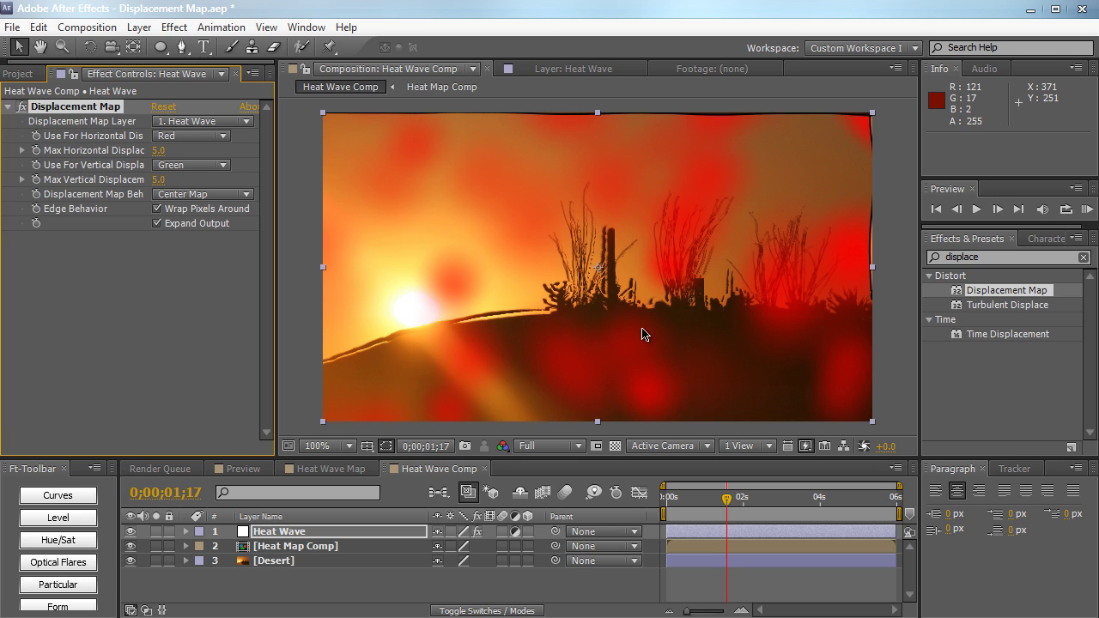
pyautogui.click(326, 548)
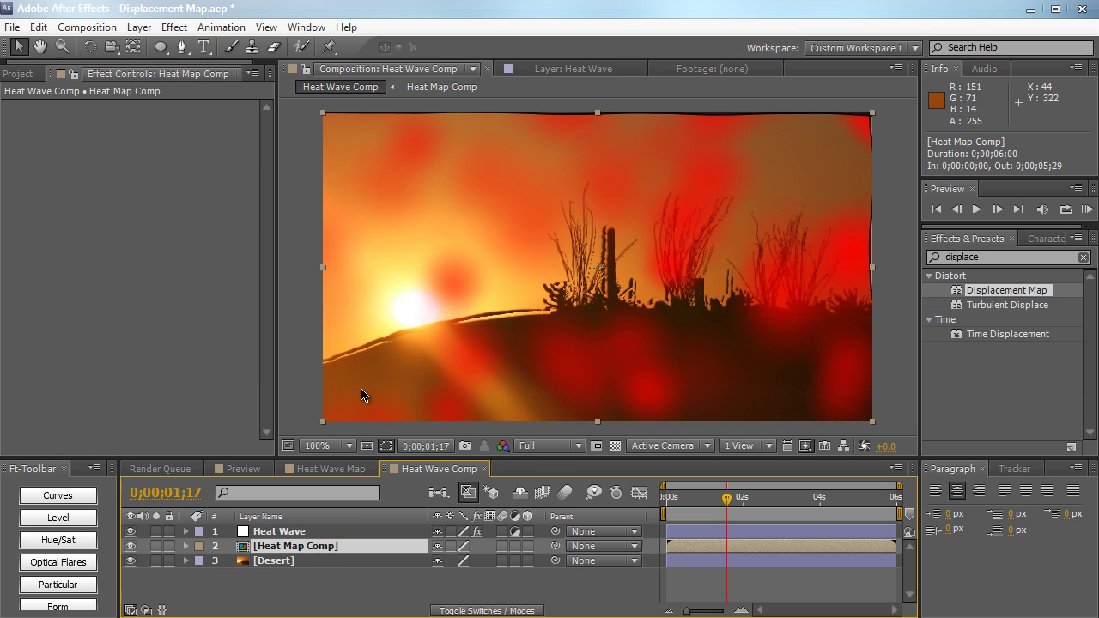
# Set the Displacement Map Layer to '2. Heat Map Comp' and hide that layer
pyautogui.click(257, 534)
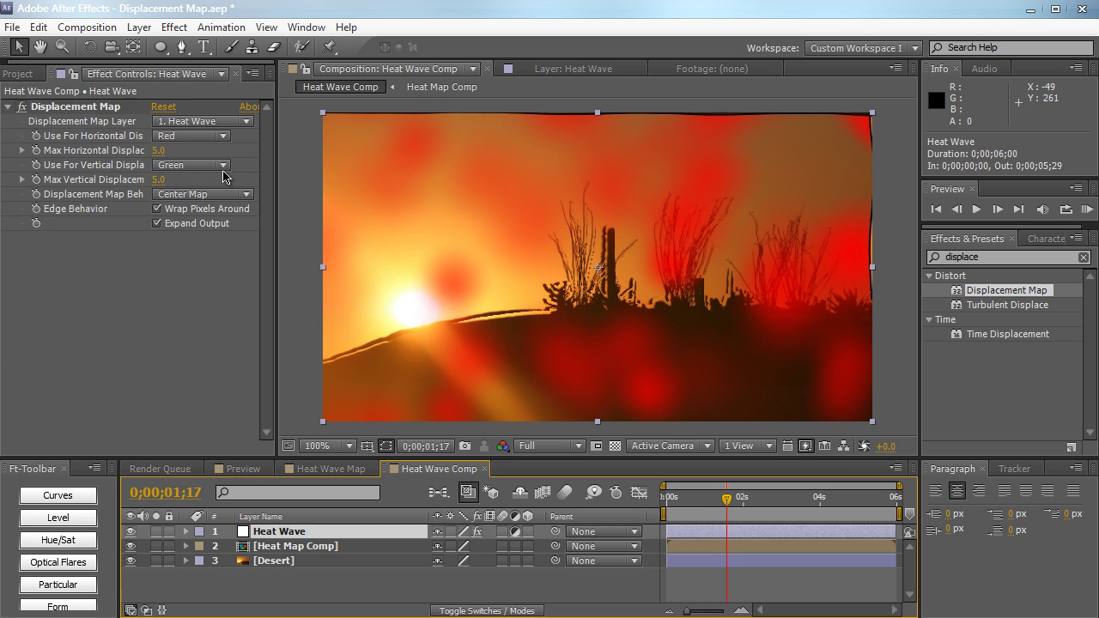
pyautogui.click(221, 121)
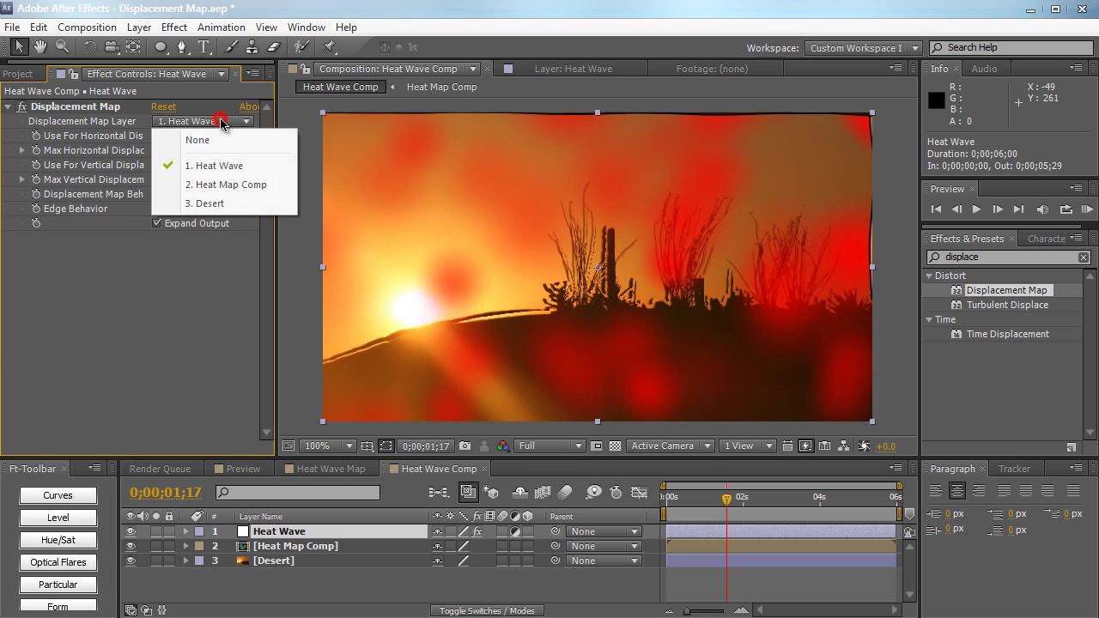
pyautogui.click(221, 187)
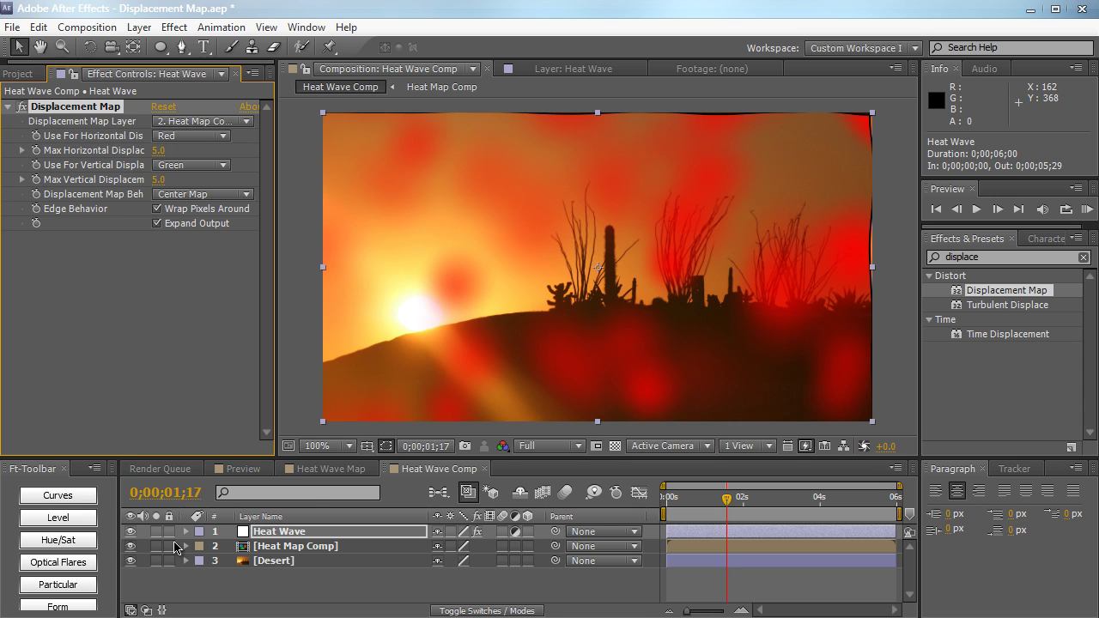
pyautogui.click(129, 547)
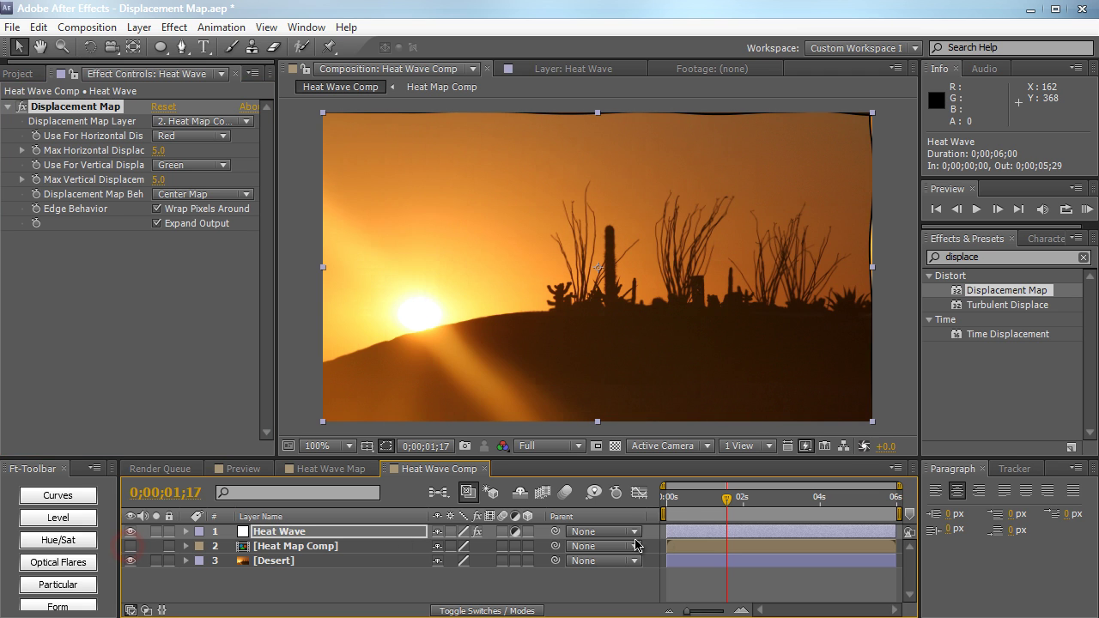
pyautogui.moveTo(707, 504); pyautogui.dragTo(770, 504)
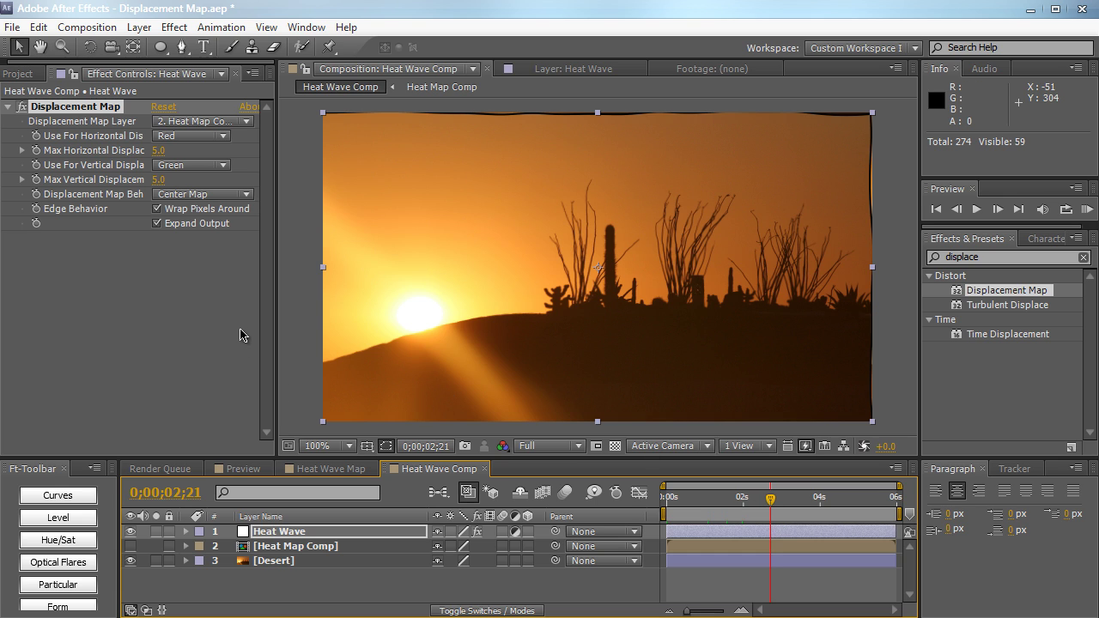
# Keep Red for horizontal displacement and set Use For Vertical Displacement to Red
pyautogui.click(179, 139)
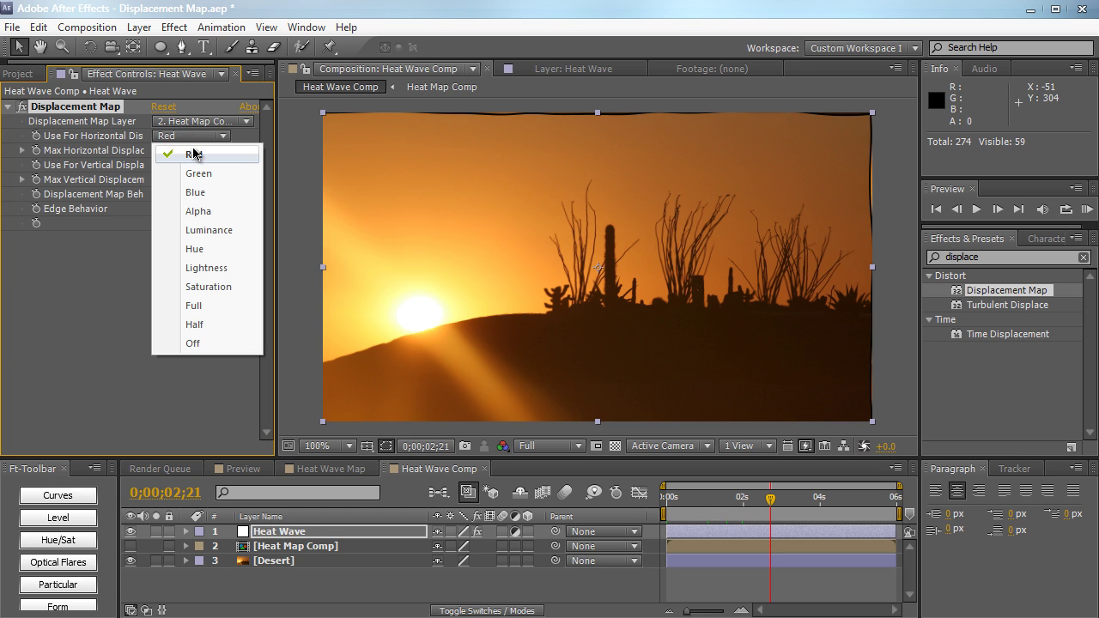
pyautogui.click(74, 297)
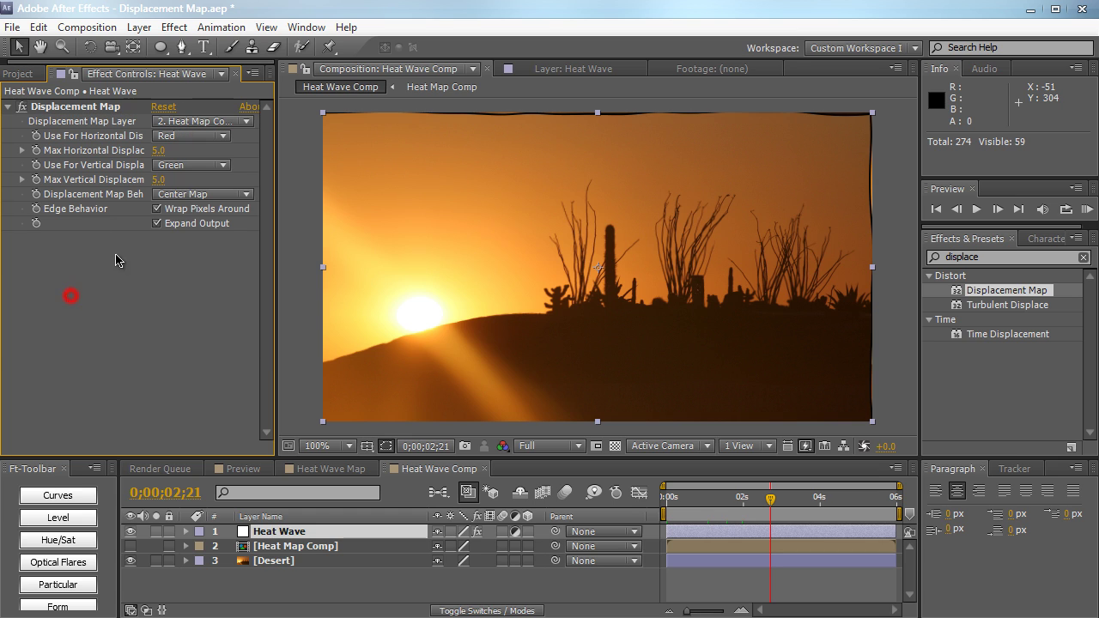
pyautogui.click(182, 168)
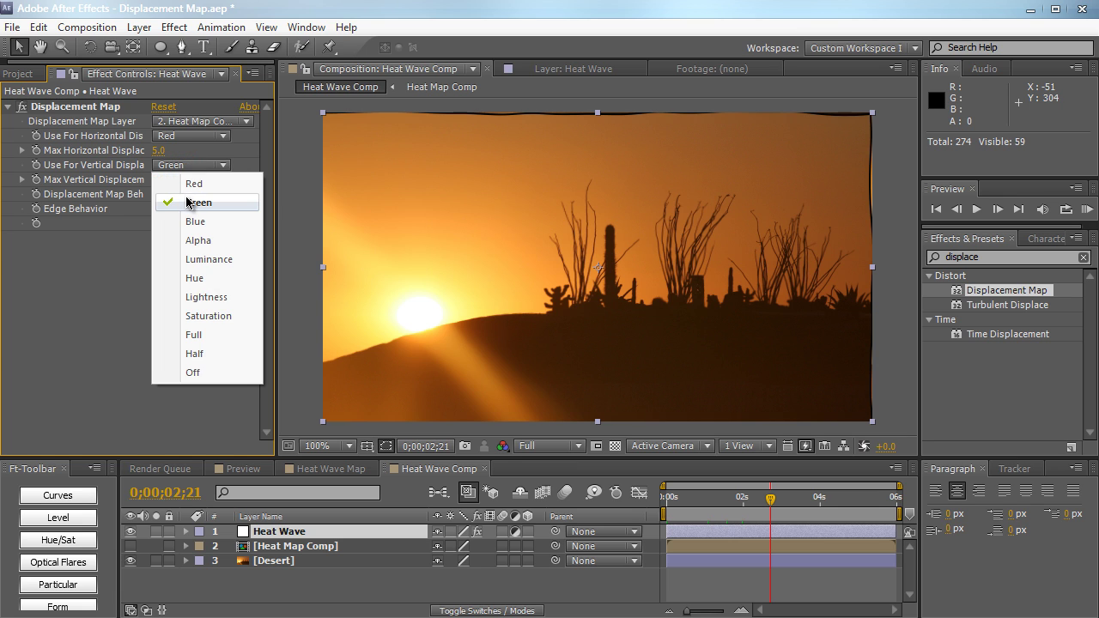
pyautogui.click(188, 203)
pyautogui.click(187, 164)
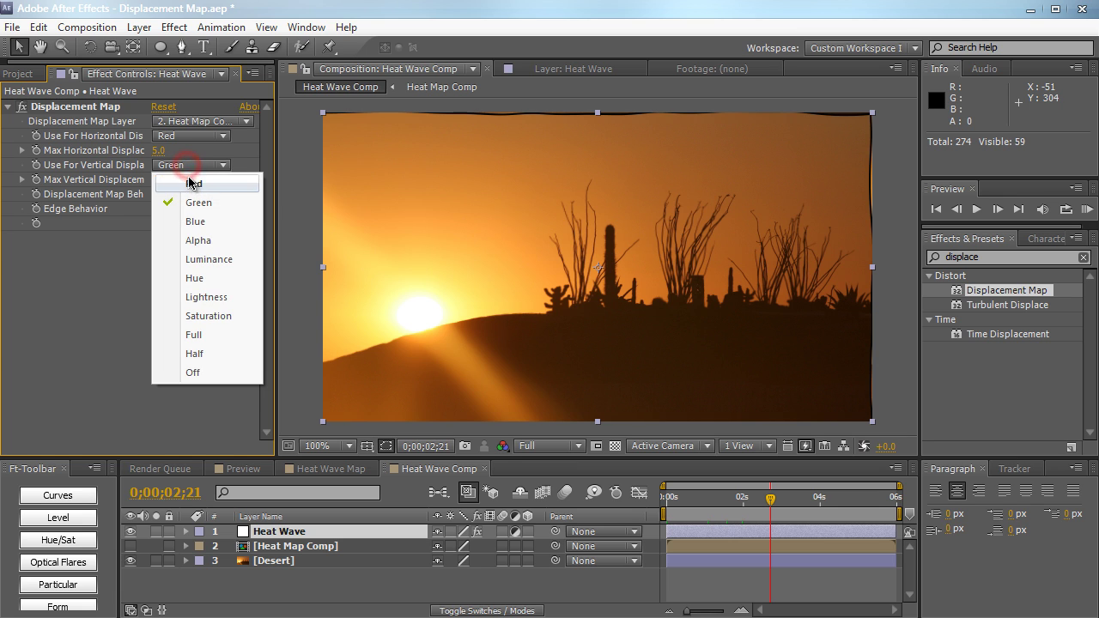
pyautogui.click(191, 183)
# Set Max Horizontal Displacement to 0, leaving vertical at 5.0
pyautogui.click(158, 151)
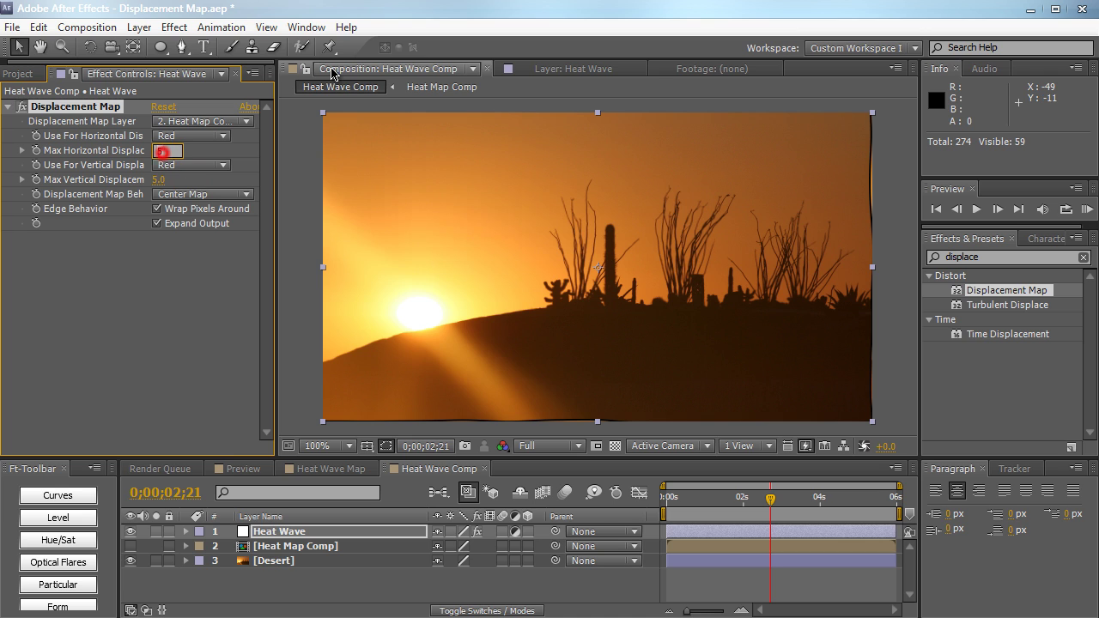
pyautogui.write('5.0')
pyautogui.press('Return')
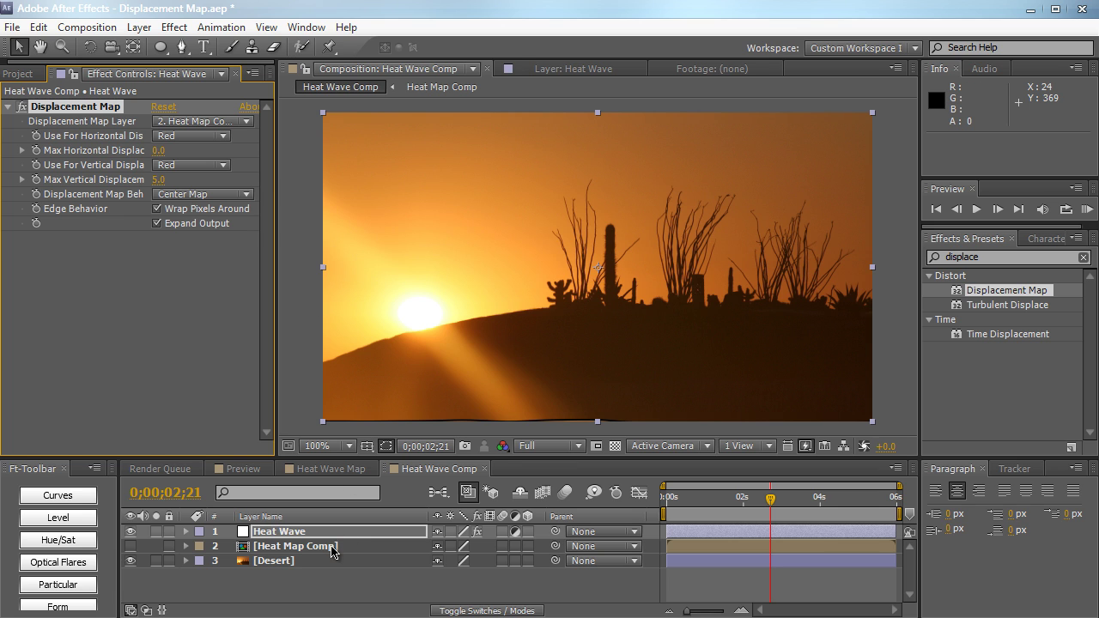
# In Heat Map Comp, lower the Map layer's Particular opacity to 70
pyautogui.doubleClick(333, 548)
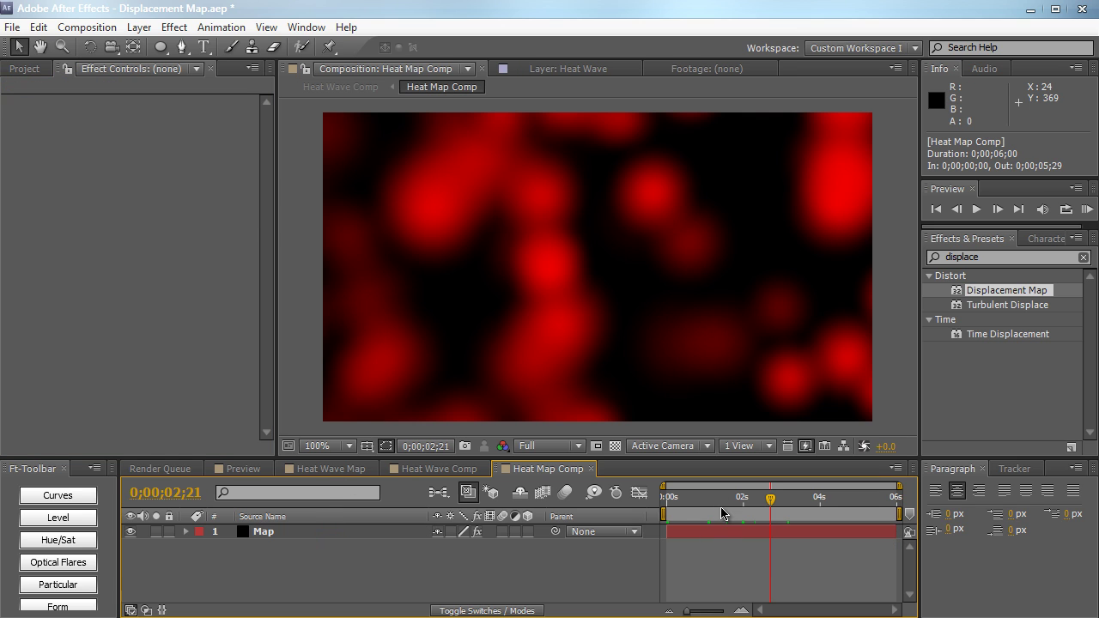
pyautogui.moveTo(722, 510); pyautogui.dragTo(772, 514)
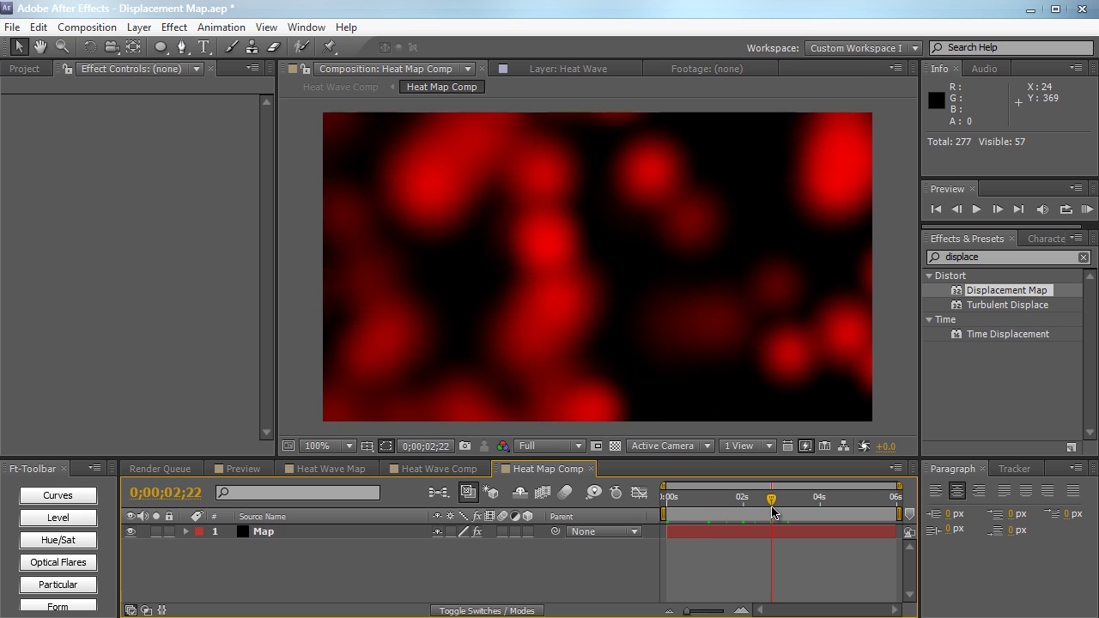
pyautogui.click(299, 537)
pyautogui.scroll(-5, 229, 278)
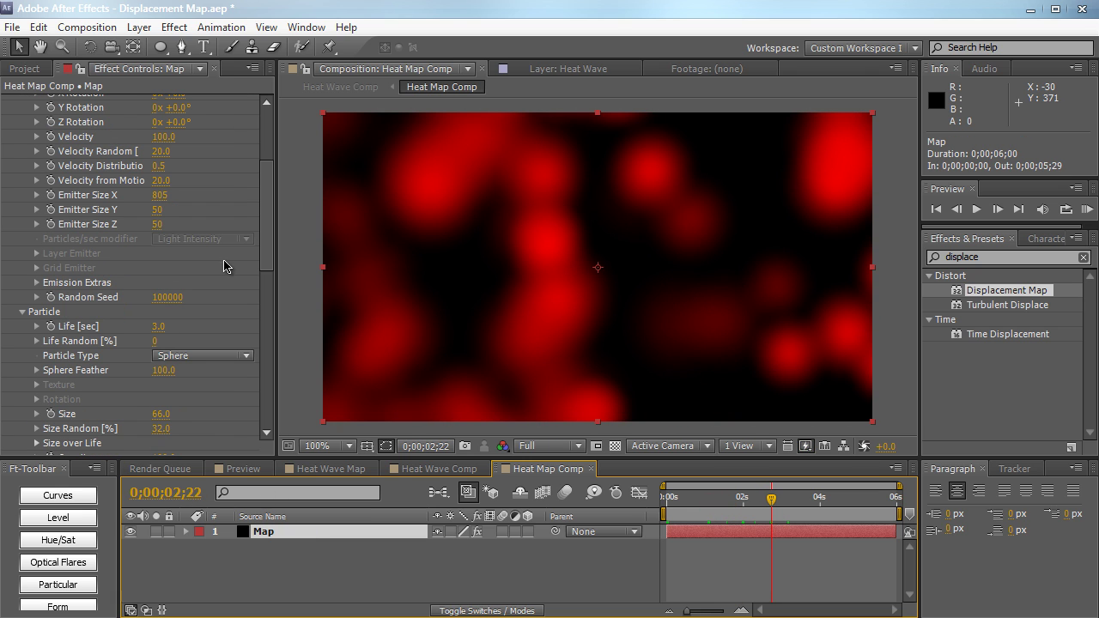
pyautogui.scroll(-5, 225, 266)
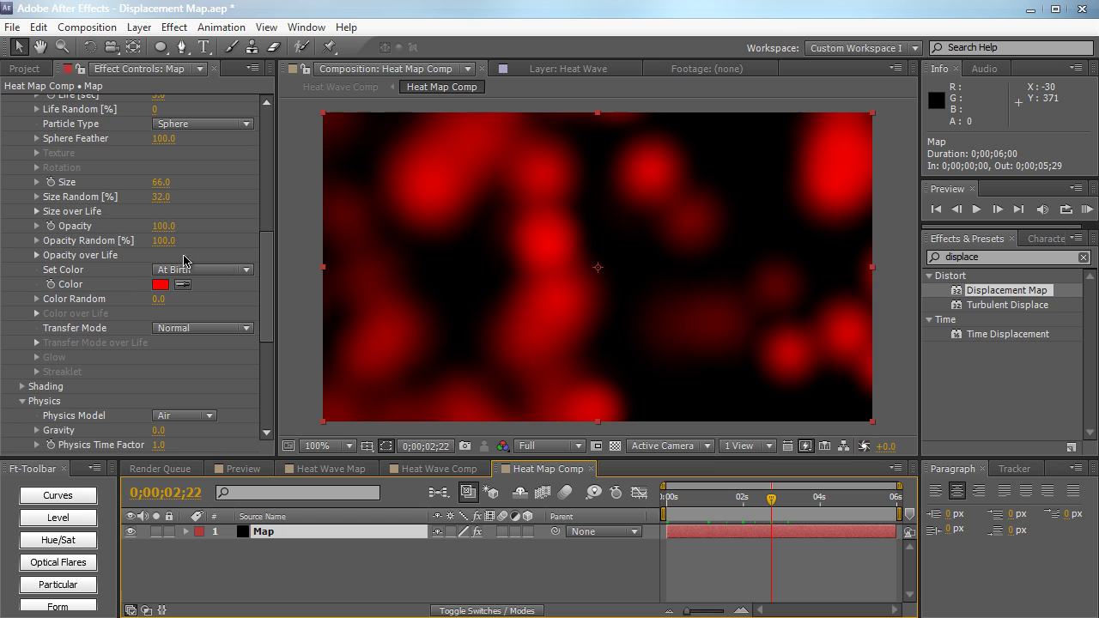
pyautogui.moveTo(170, 230); pyautogui.dragTo(137, 231)
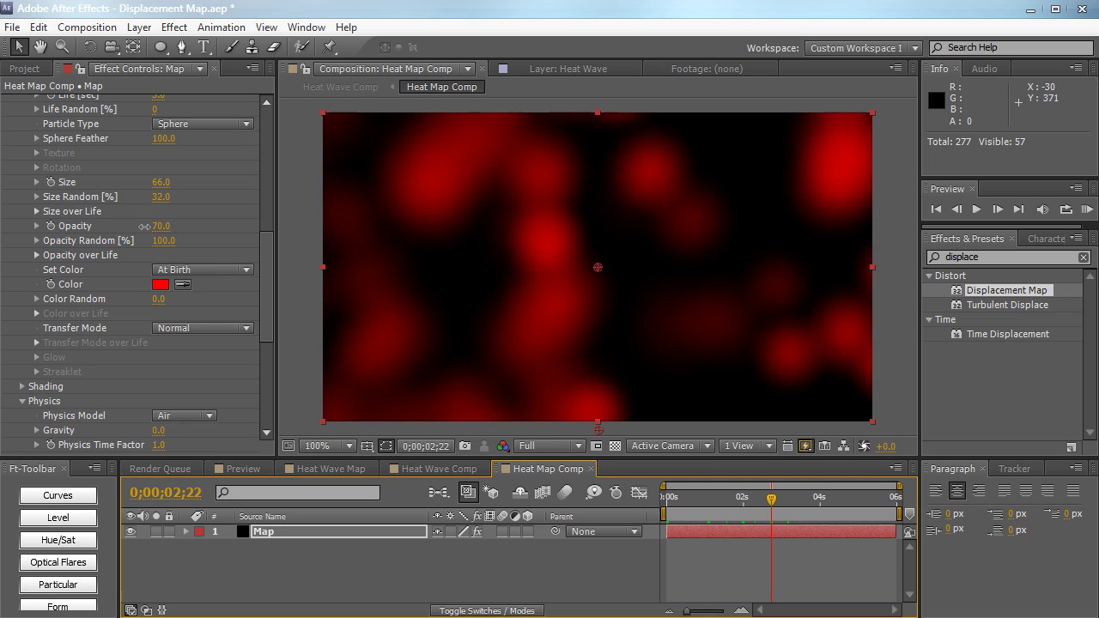
# Preview the heat-wave animation in Heat Wave Comp
pyautogui.click(427, 468)
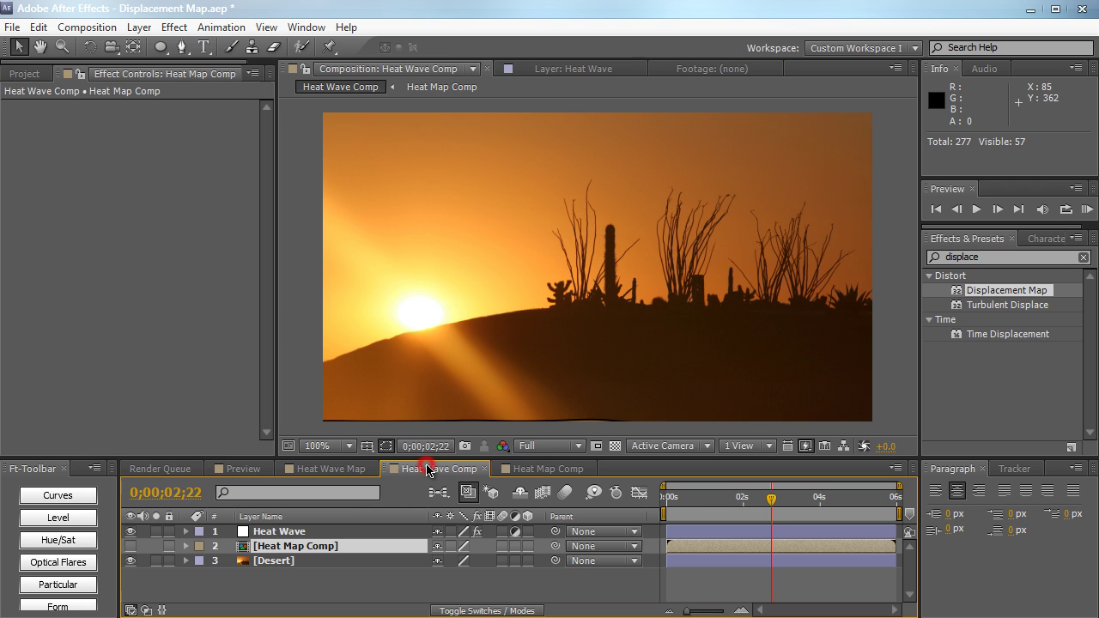
pyautogui.press('KP_0')
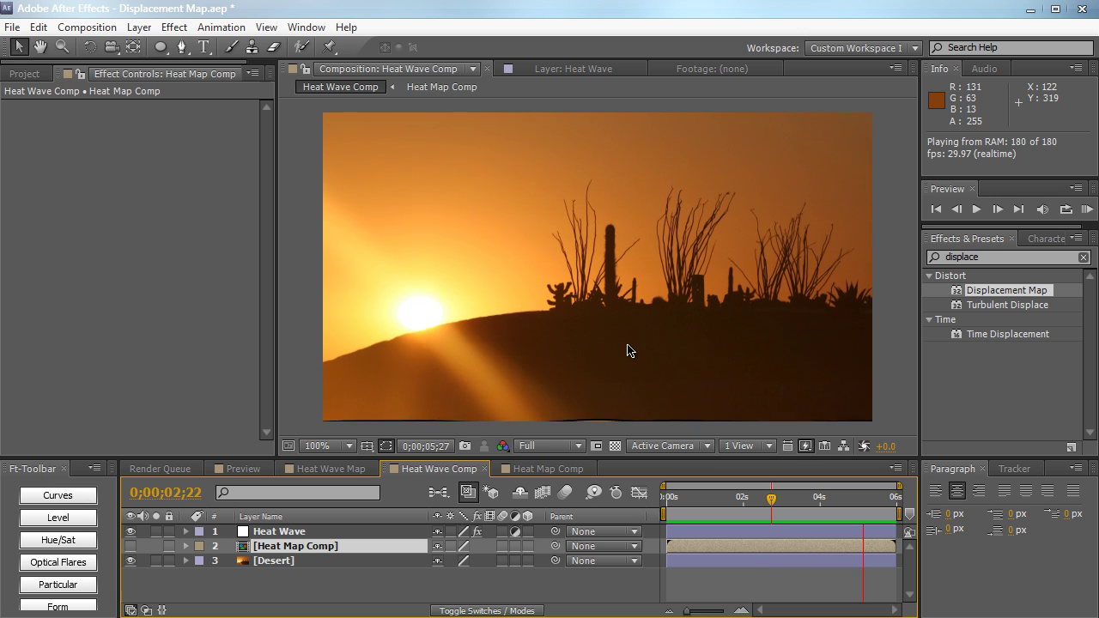
pyautogui.press('space')
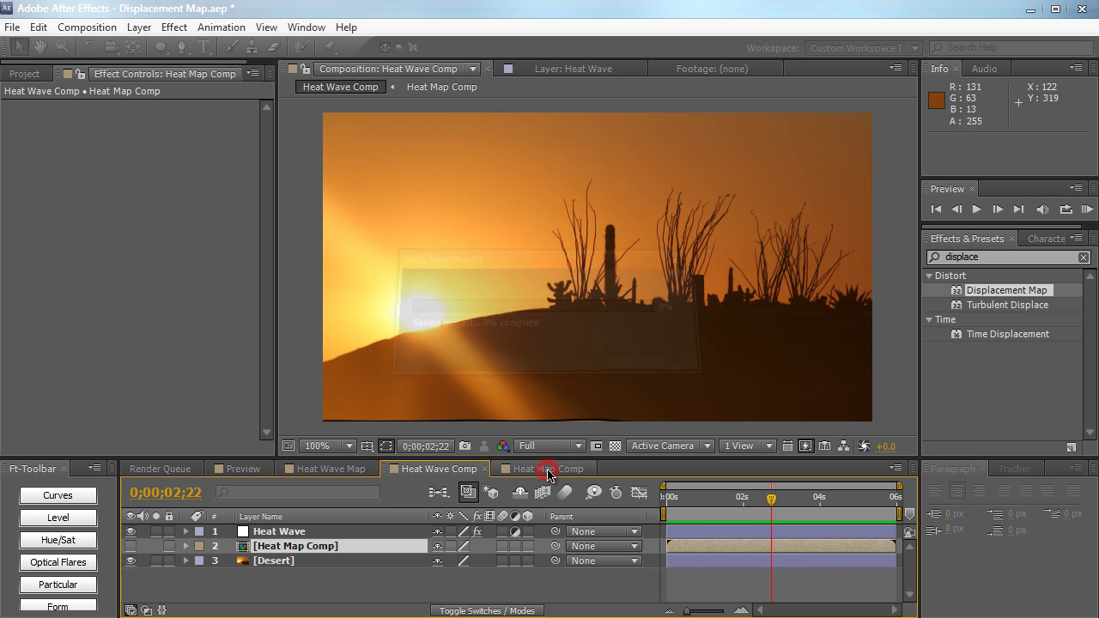
# Back in Heat Map Comp, set Particular's Wind Y to -600
pyautogui.click(550, 471)
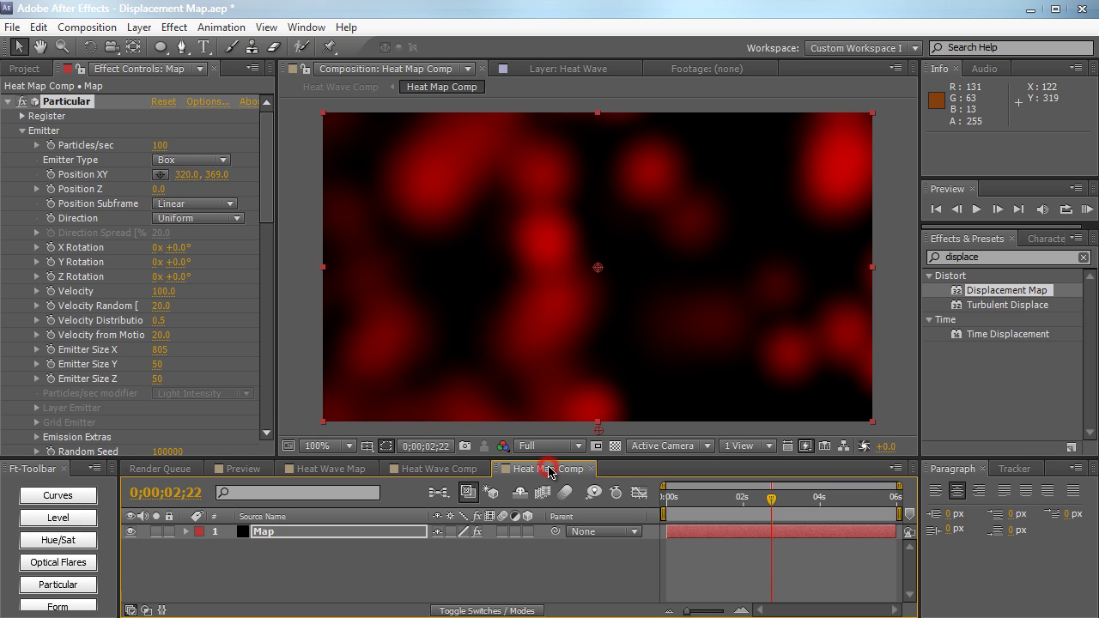
pyautogui.scroll(-10, 61, 352)
pyautogui.scroll(-1, 61, 352)
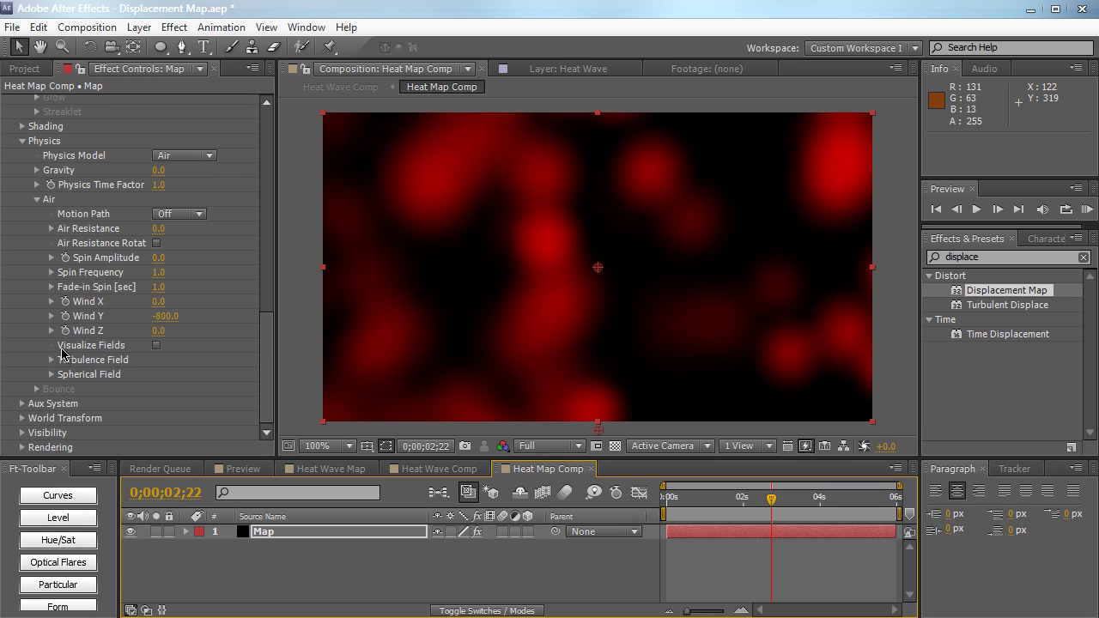
pyautogui.click(165, 316)
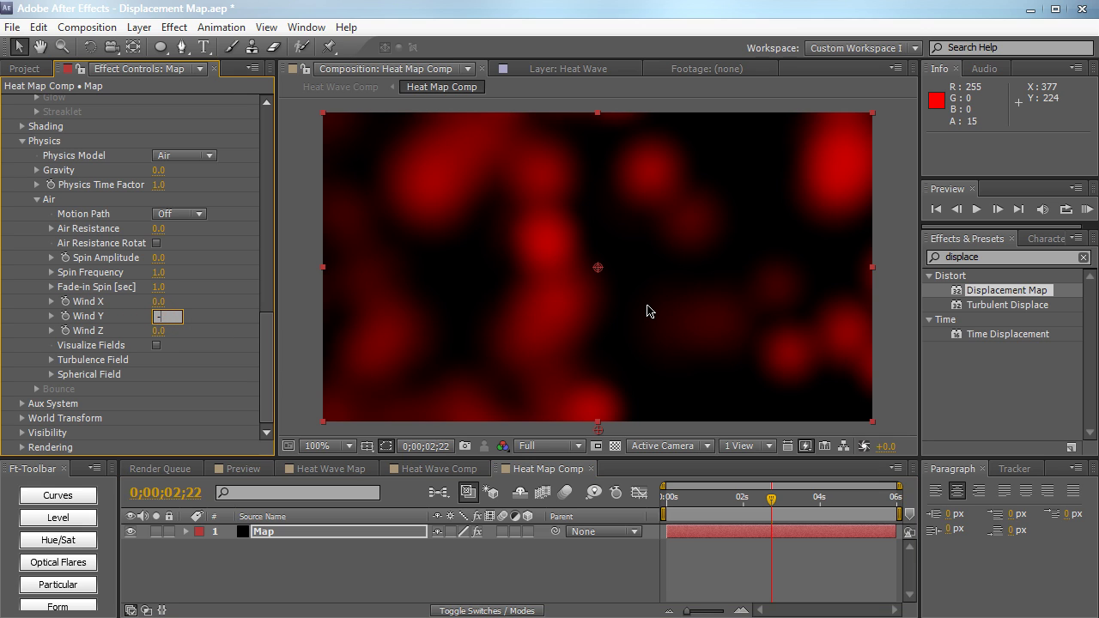
pyautogui.write('-600')
pyautogui.press('Return')
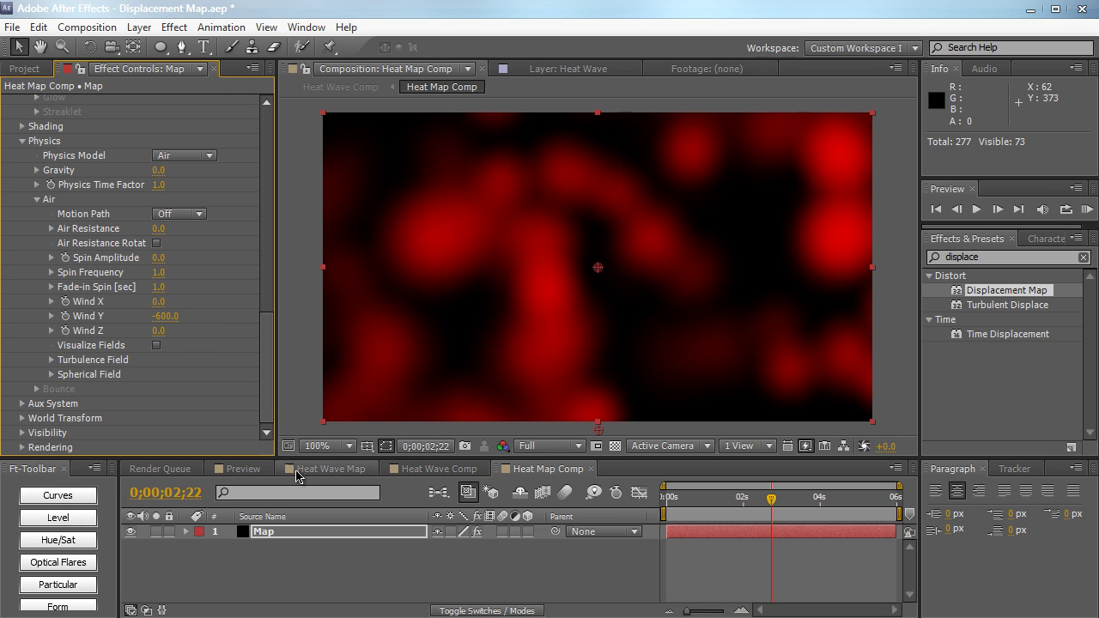
# In Heat Wave Comp, set the Desert layer's Scale to 19.0, 16.0%
pyautogui.click(421, 469)
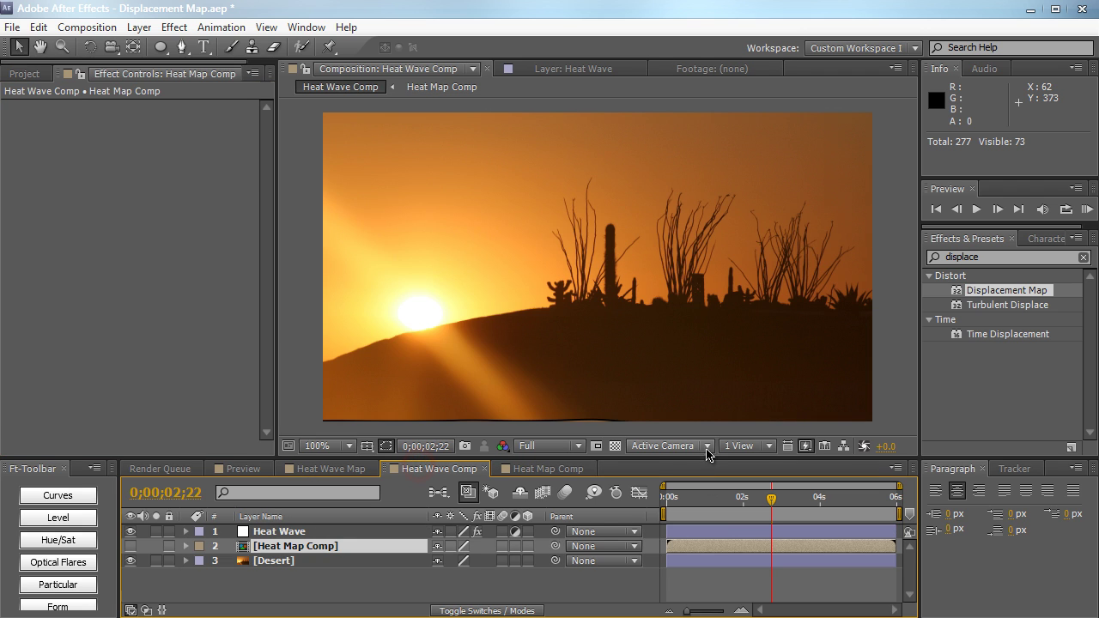
pyautogui.click(705, 498)
pyautogui.click(773, 498)
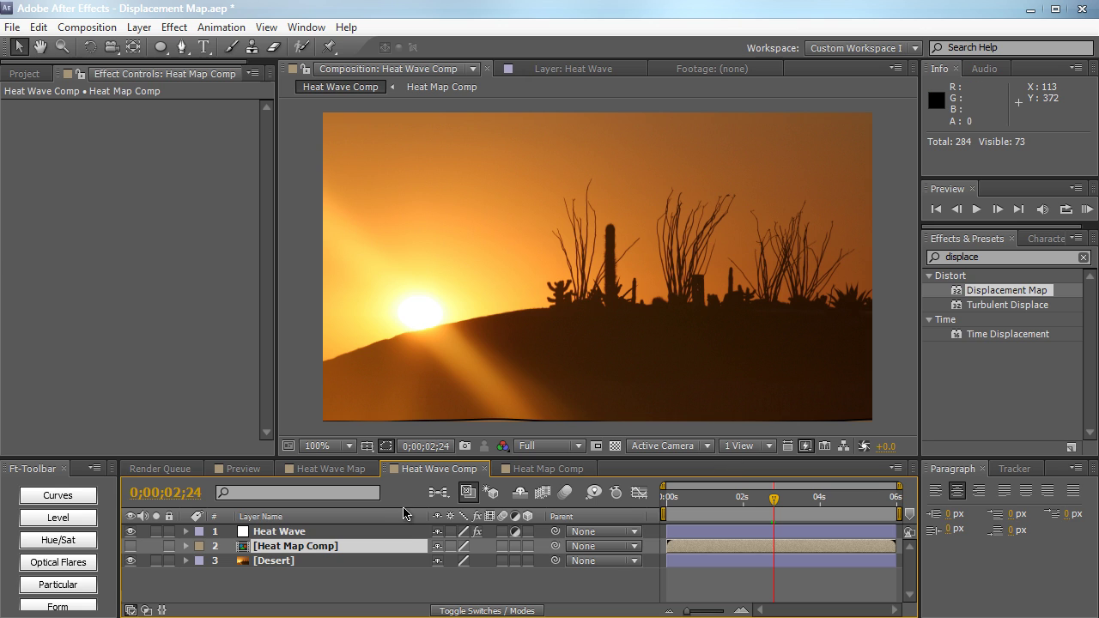
pyautogui.click(376, 559)
pyautogui.press('s')
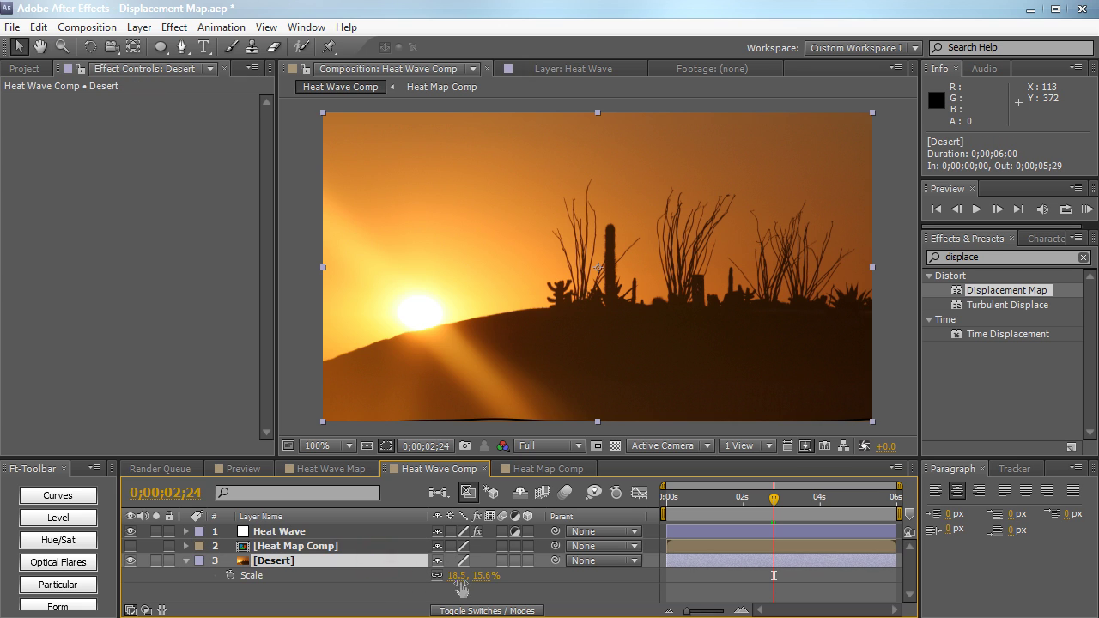
pyautogui.click(461, 576)
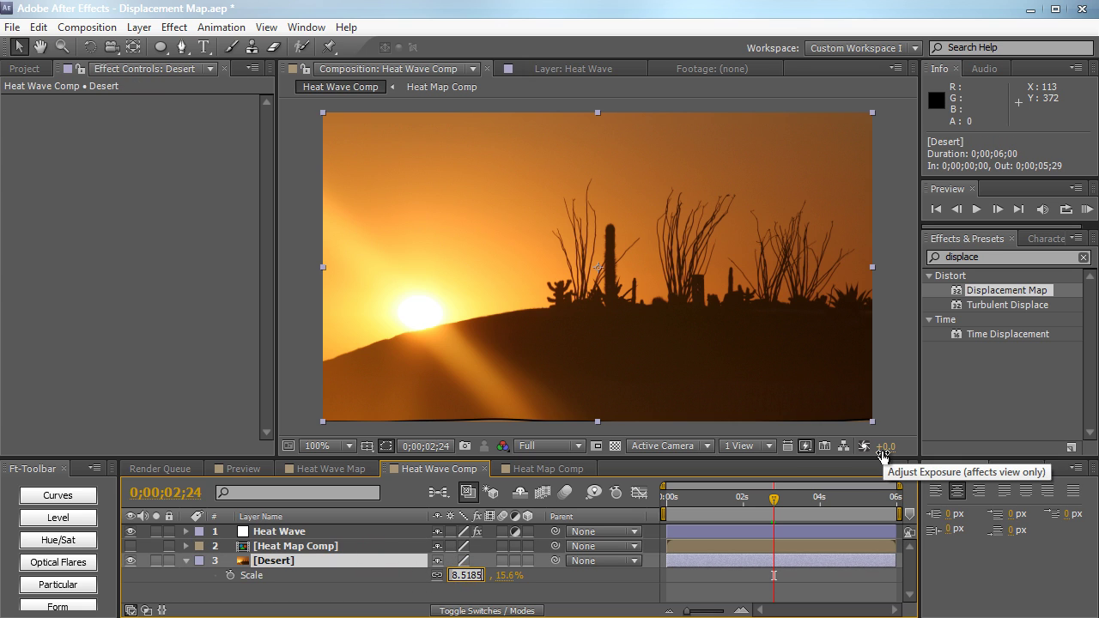
pyautogui.write('19')
pyautogui.press('Return')
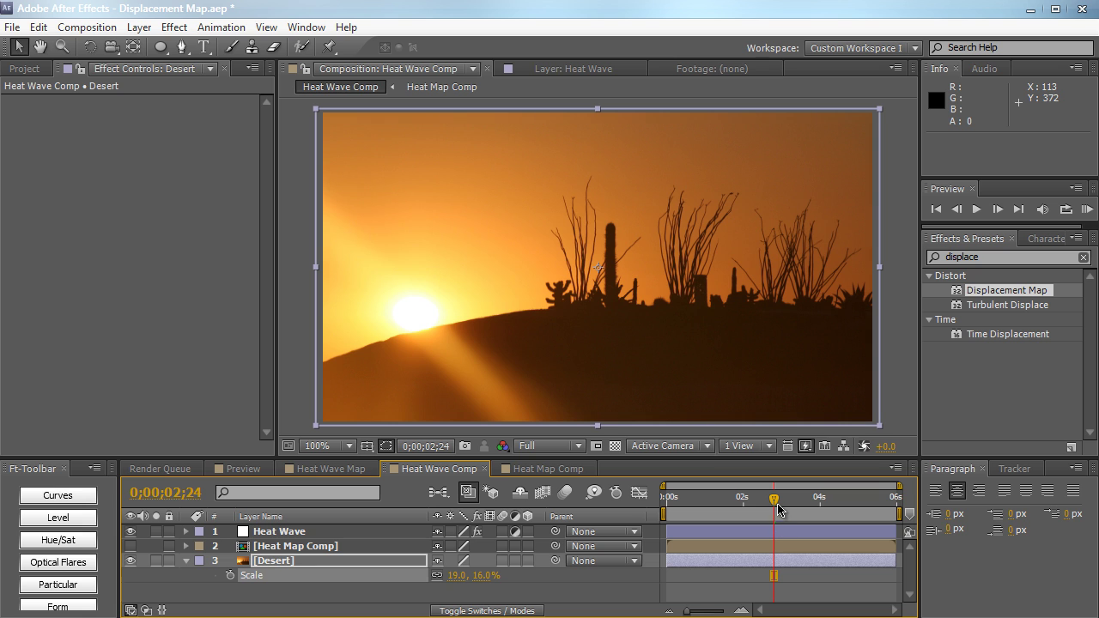
# Scrub the timeline to check the enlarged desert across frames
pyautogui.moveTo(773, 503)
pyautogui.mouseDown()
pyautogui.moveTo(667, 498)
pyautogui.moveTo(790, 498)
pyautogui.mouseUp()
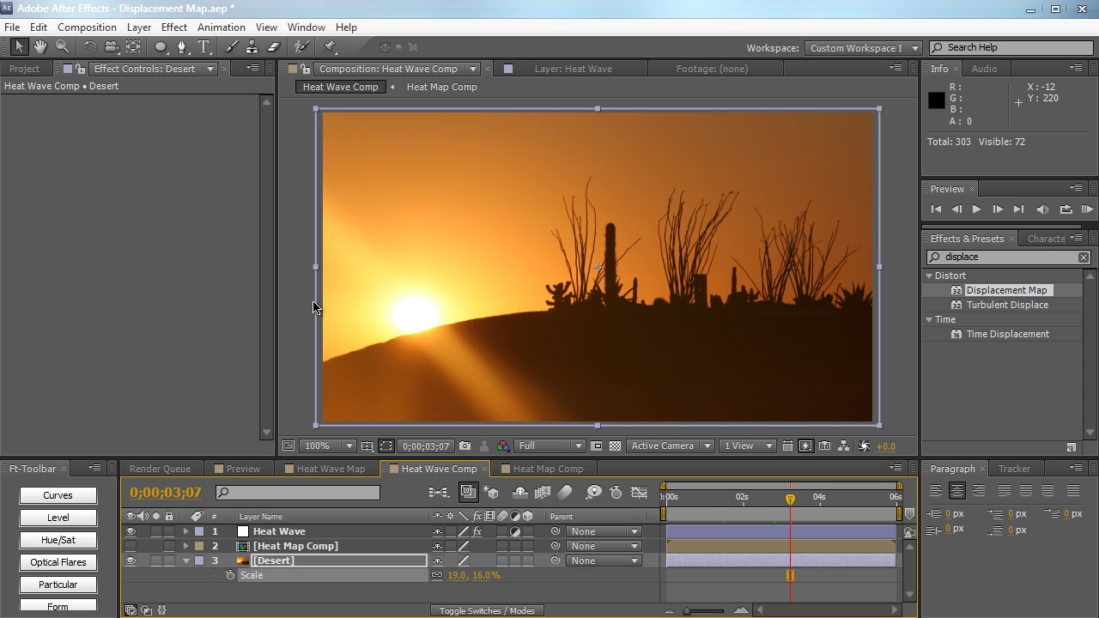
pyautogui.click(713, 500)
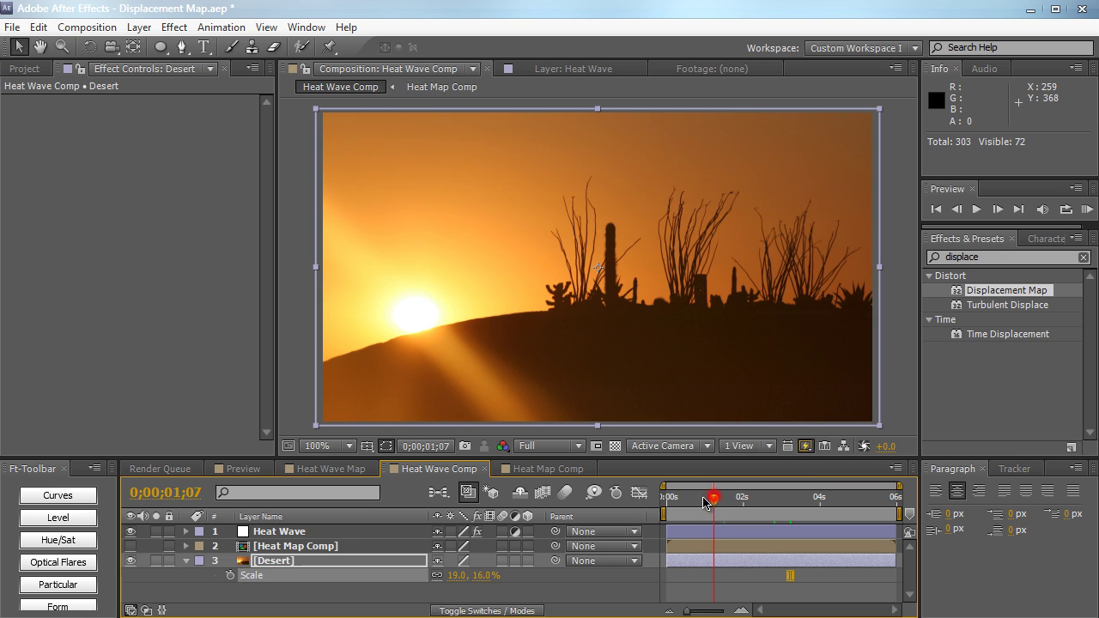
pyautogui.moveTo(704, 502)
pyautogui.mouseDown()
pyautogui.moveTo(767, 500)
pyautogui.moveTo(671, 516)
pyautogui.moveTo(703, 501)
pyautogui.mouseUp()
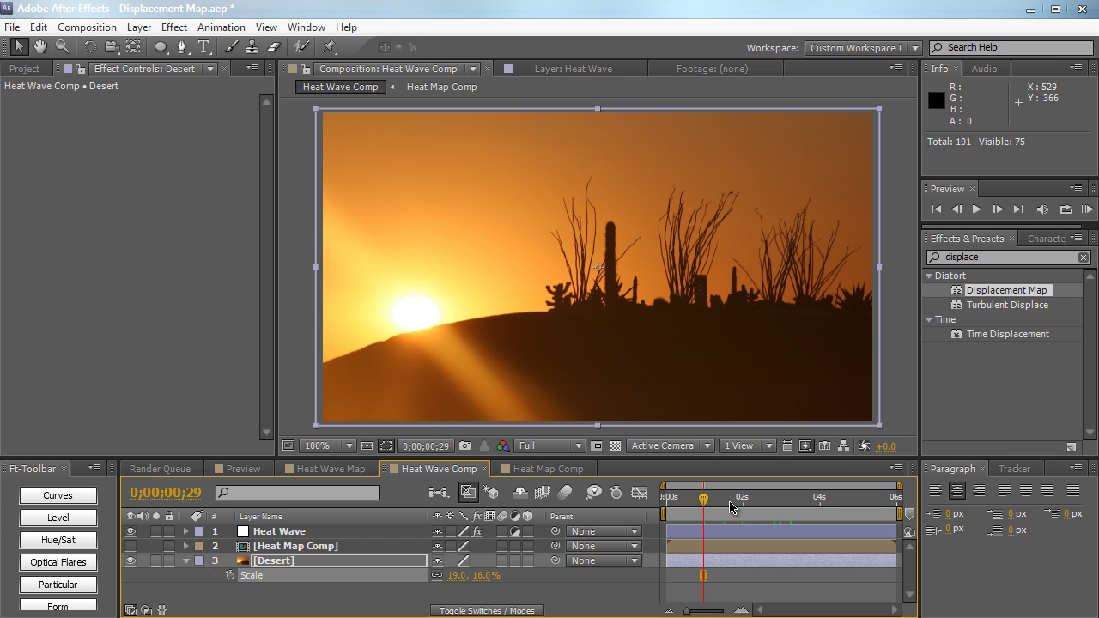
pyautogui.moveTo(704, 499); pyautogui.dragTo(788, 500)
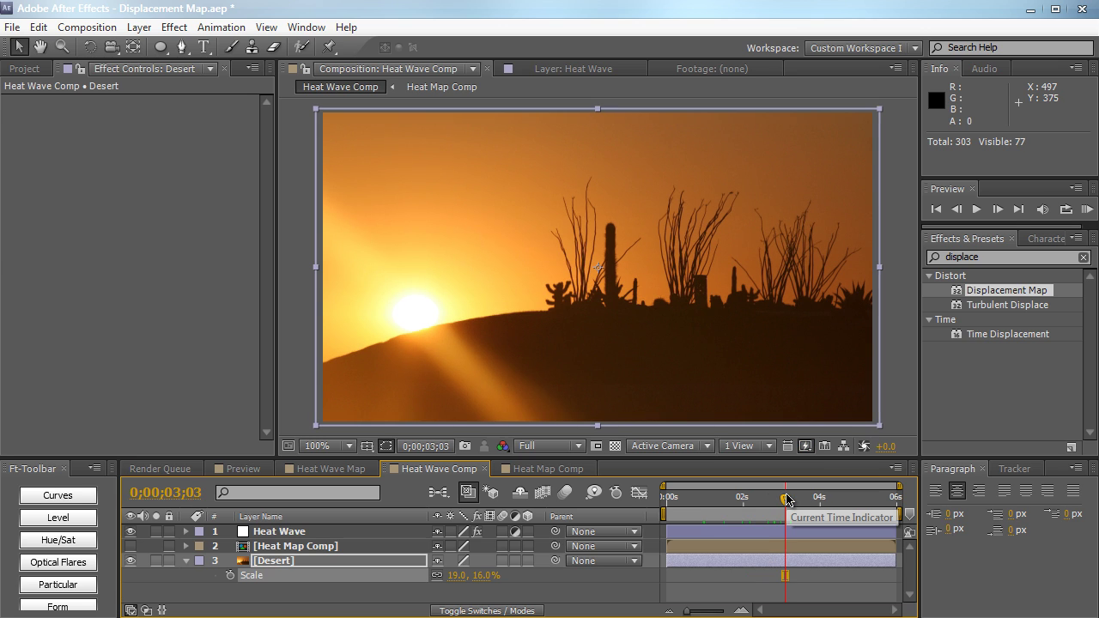